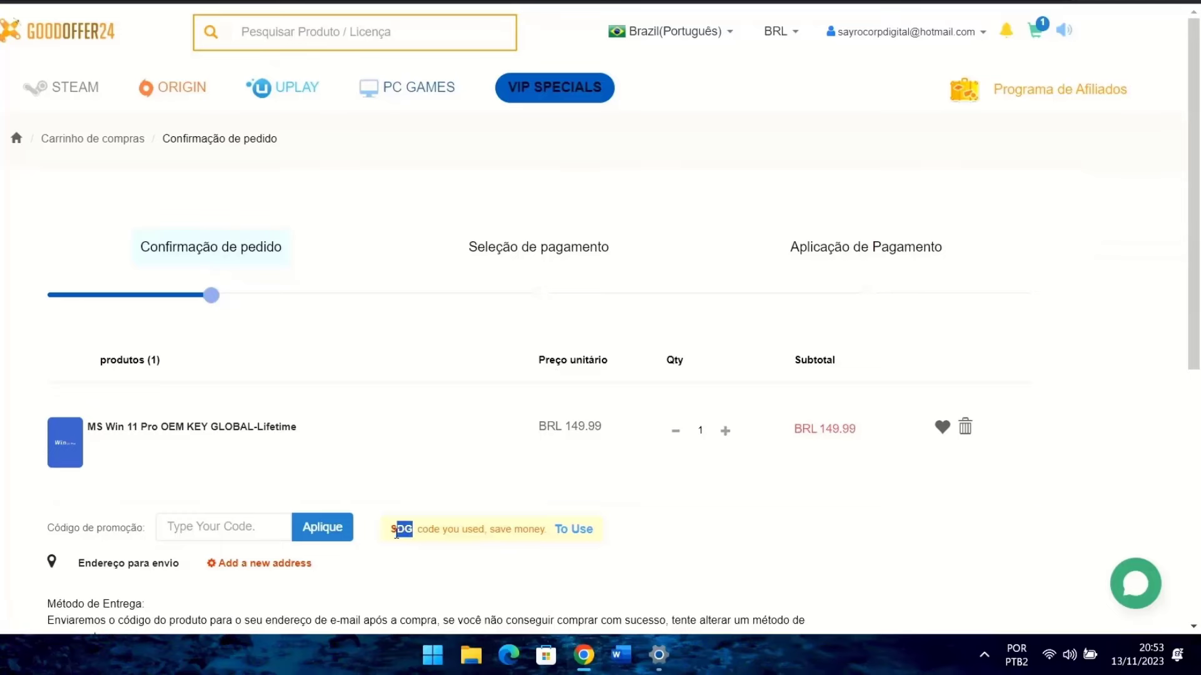
# - Apply the store's promotional code to the Windows 11 Pro key order and go to the card number field in the payment form
pyautogui.moveTo(396, 533); pyautogui.dragTo(390, 532)
pyautogui.click(569, 532)
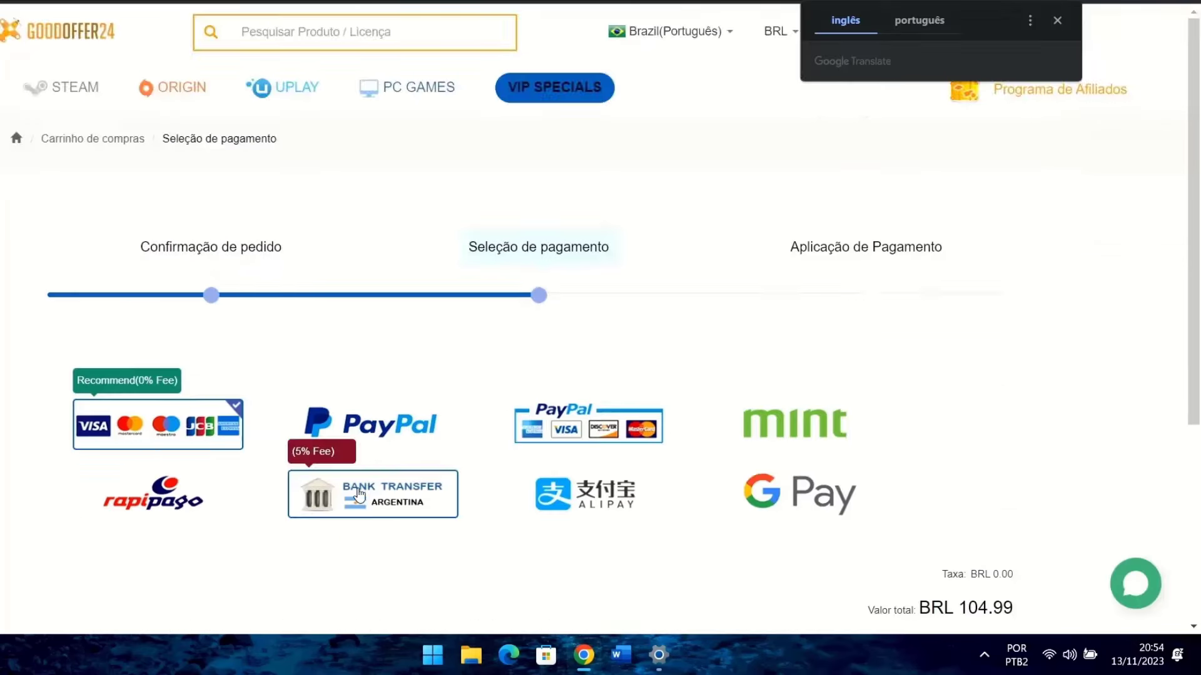
pyautogui.scroll(-3, 211, 447)
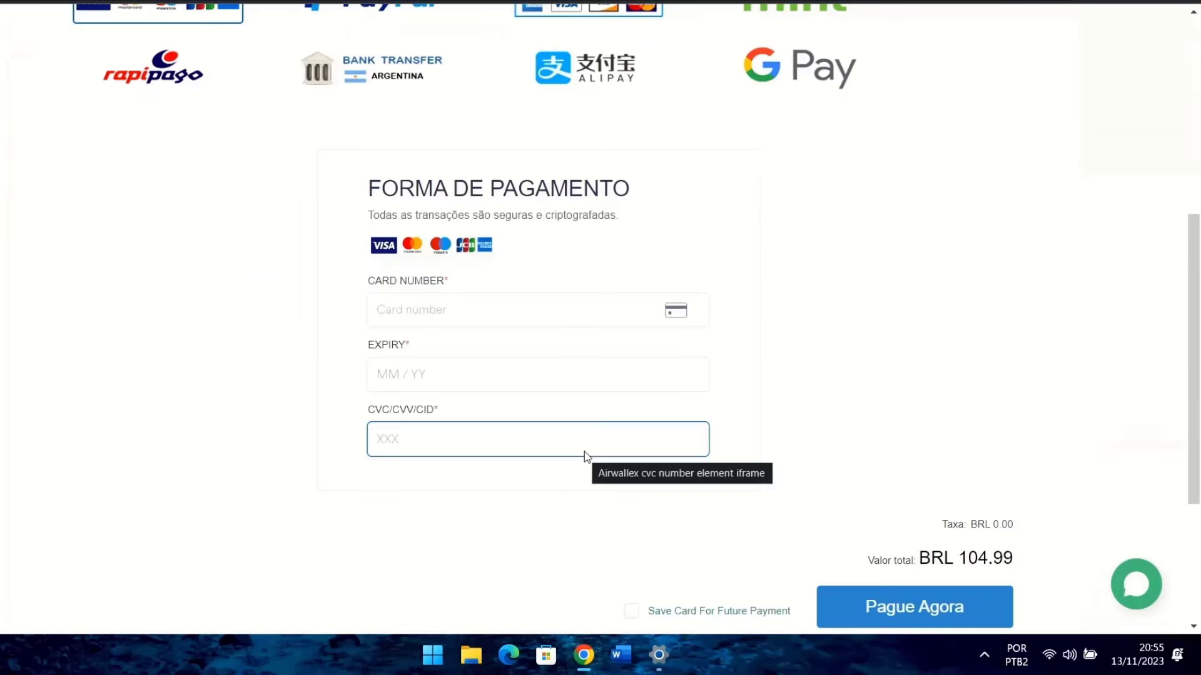
pyautogui.click(475, 309)
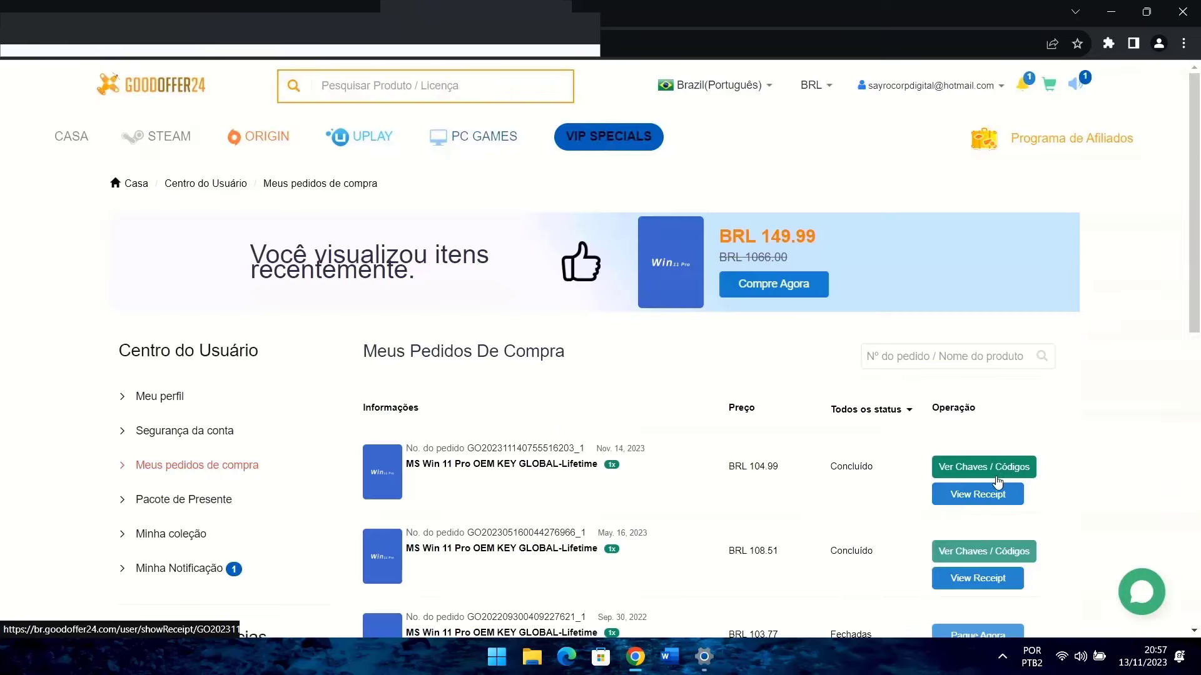
# - View the receipt of the newest Windows 11 Pro order and select the product key in its details
pyautogui.click(979, 494)
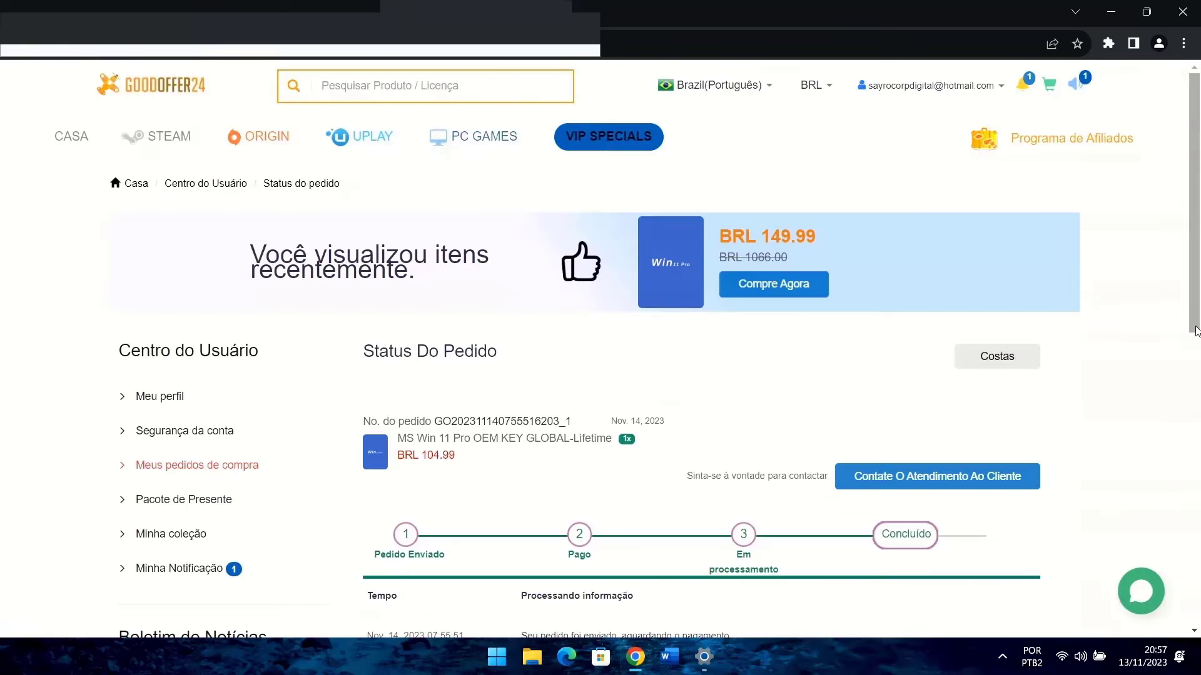
pyautogui.scroll(-5, 1195, 331)
pyautogui.moveTo(575, 483); pyautogui.dragTo(661, 483)
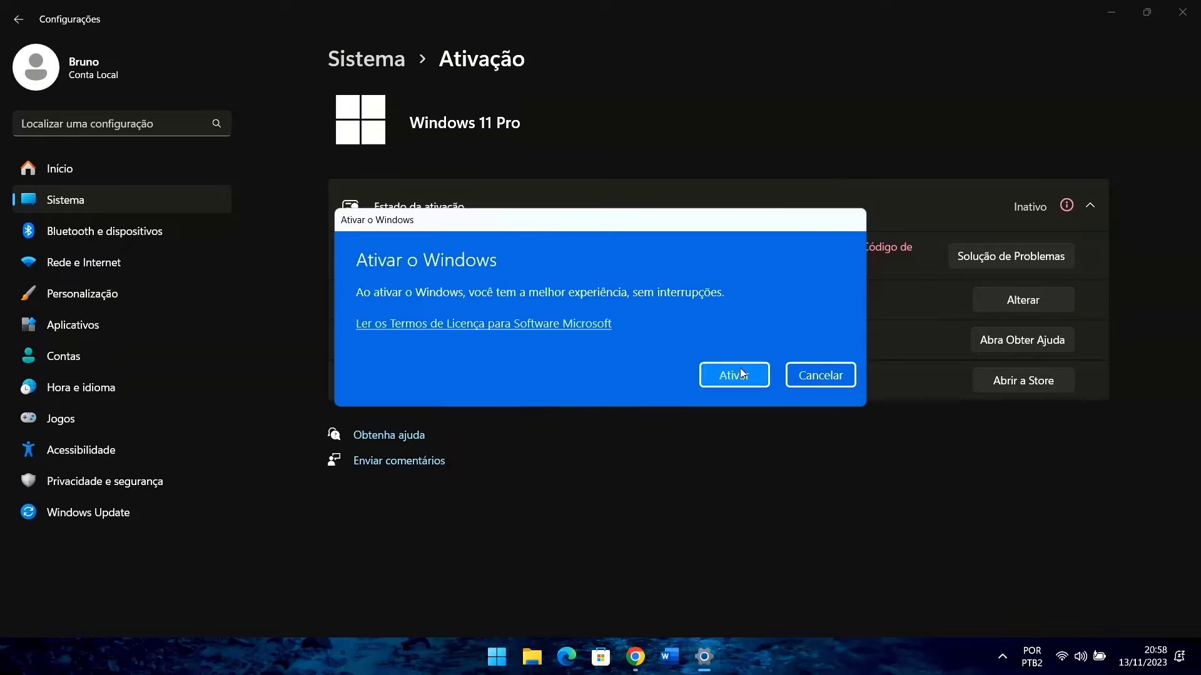
# - Activate Windows 11 Pro from the activation dialog in Settings and dismiss the dialog
pyautogui.click(740, 369)
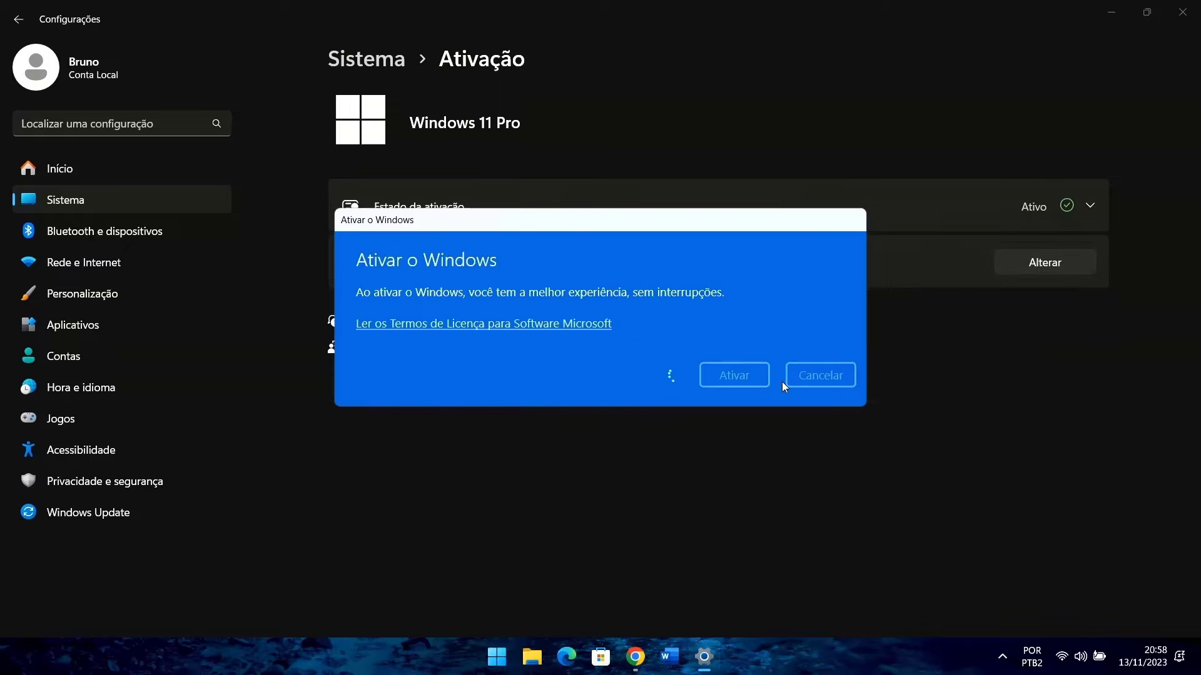
pyautogui.click(836, 367)
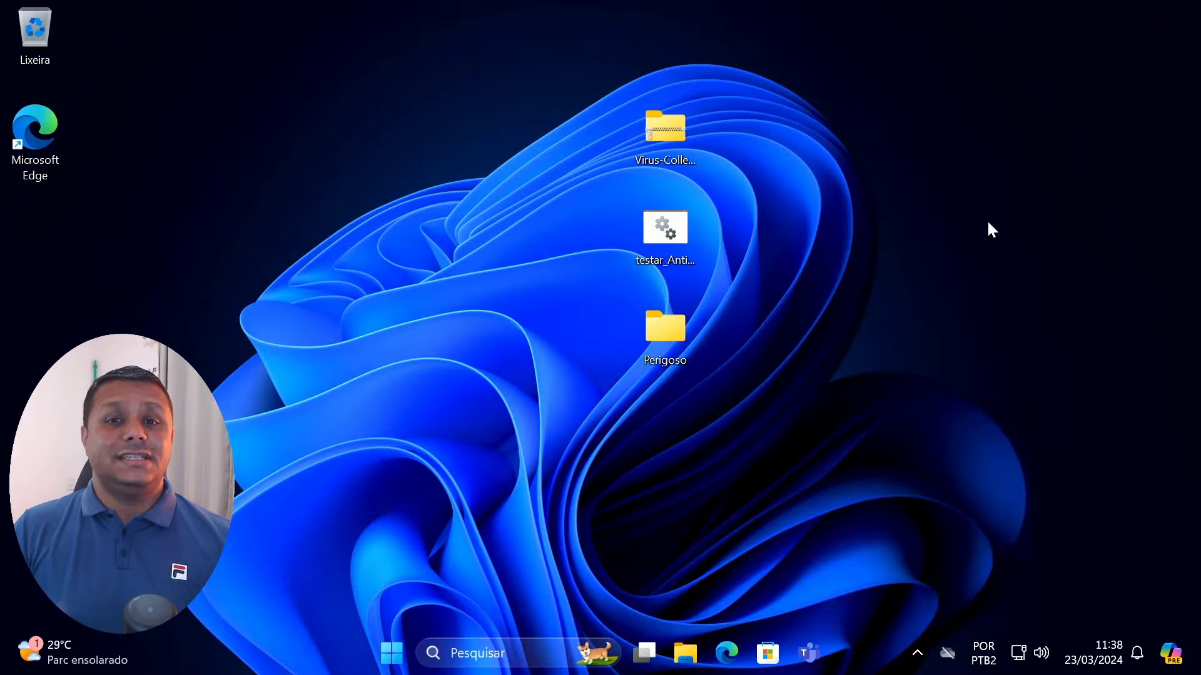
# - Open Windows Security and show its security overview in a maximized window
pyautogui.click(913, 650)
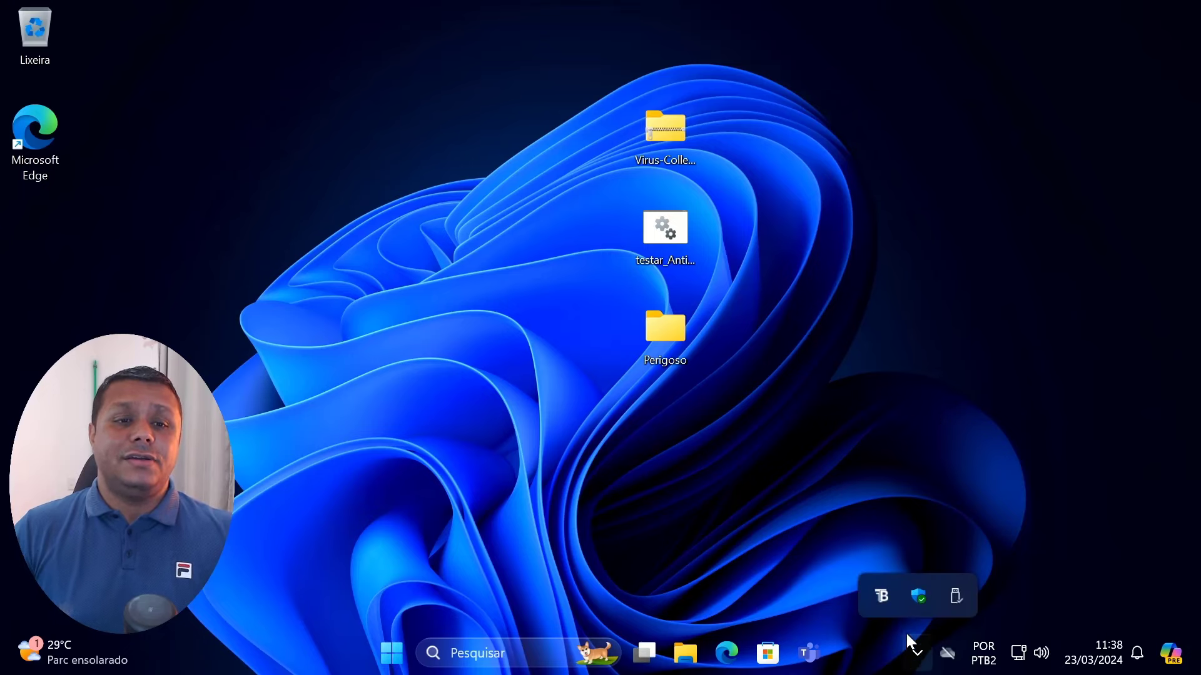
pyautogui.click(914, 601)
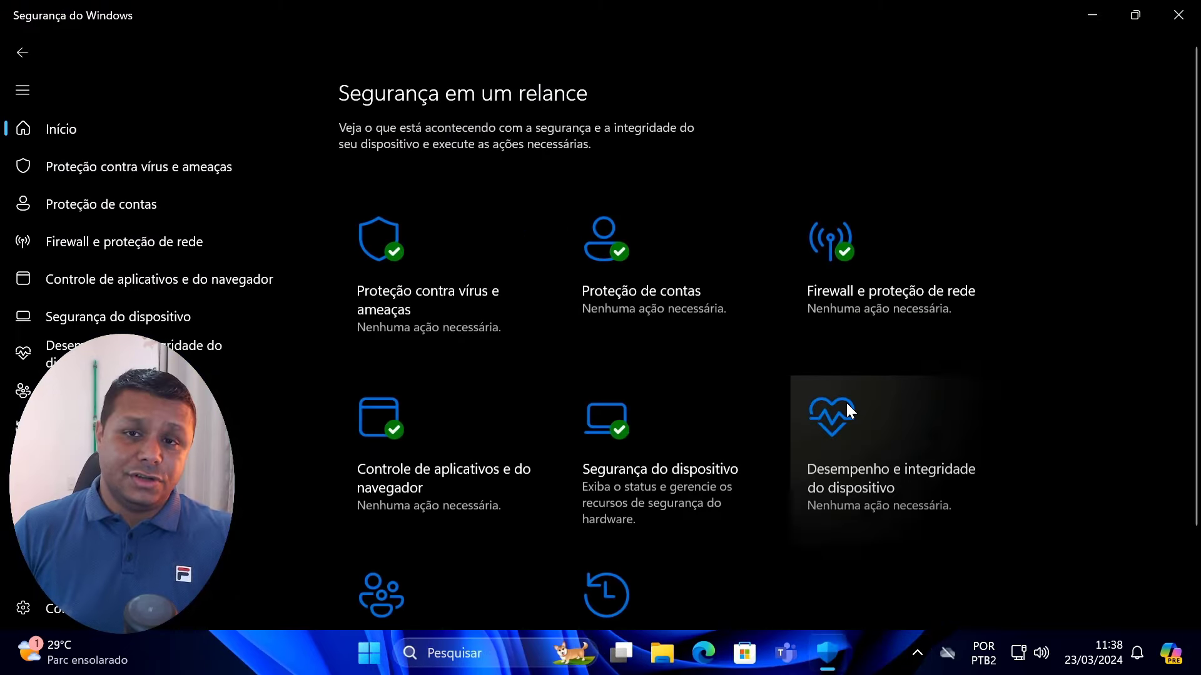
pyautogui.moveTo(406, 7); pyautogui.dragTo(564, 53)
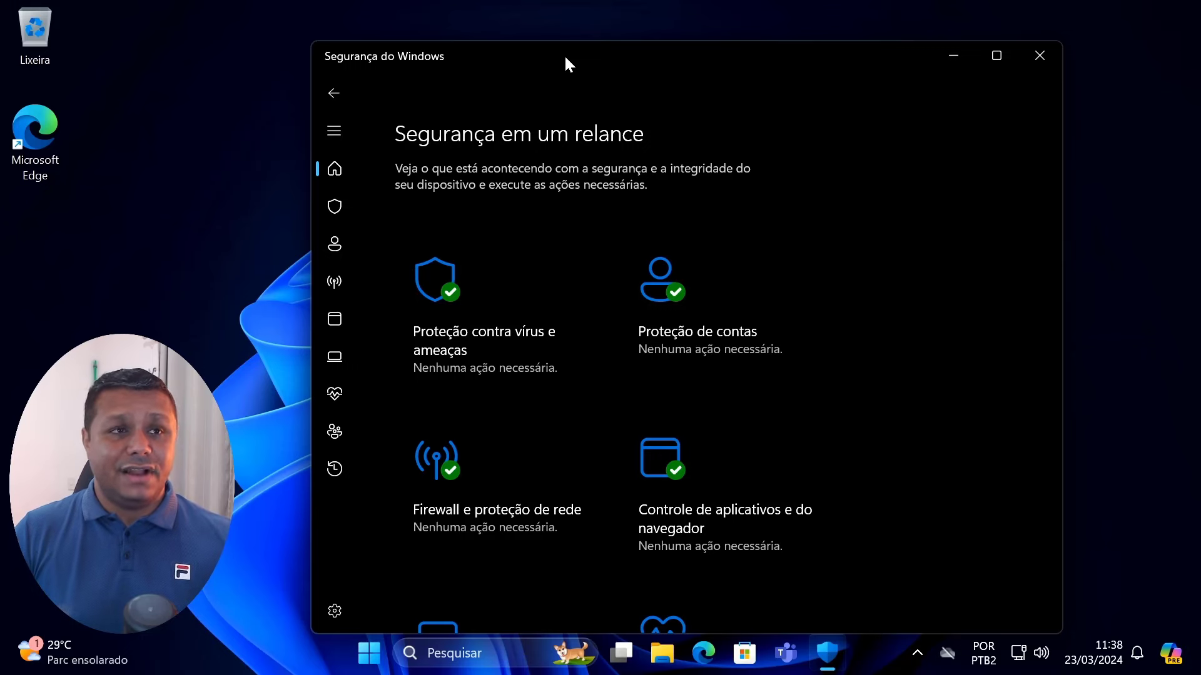
pyautogui.click(995, 61)
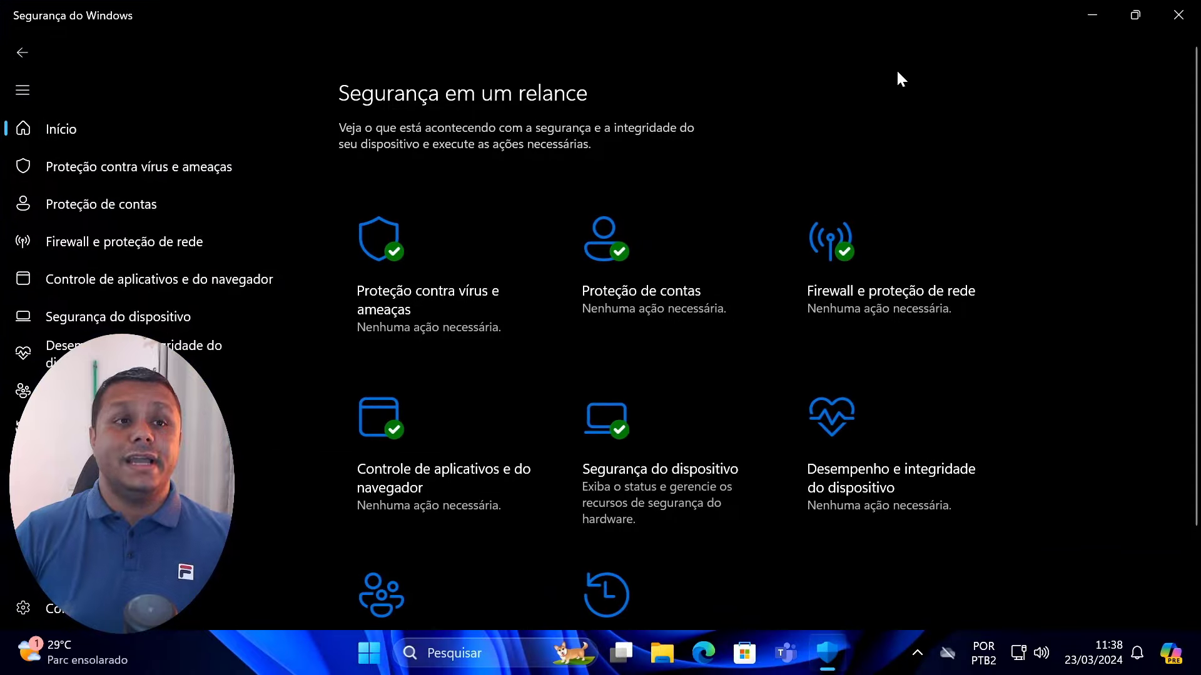
# - Review the virus and threat protection page and the account protection page, and close Windows Security from its overview
pyautogui.click(452, 248)
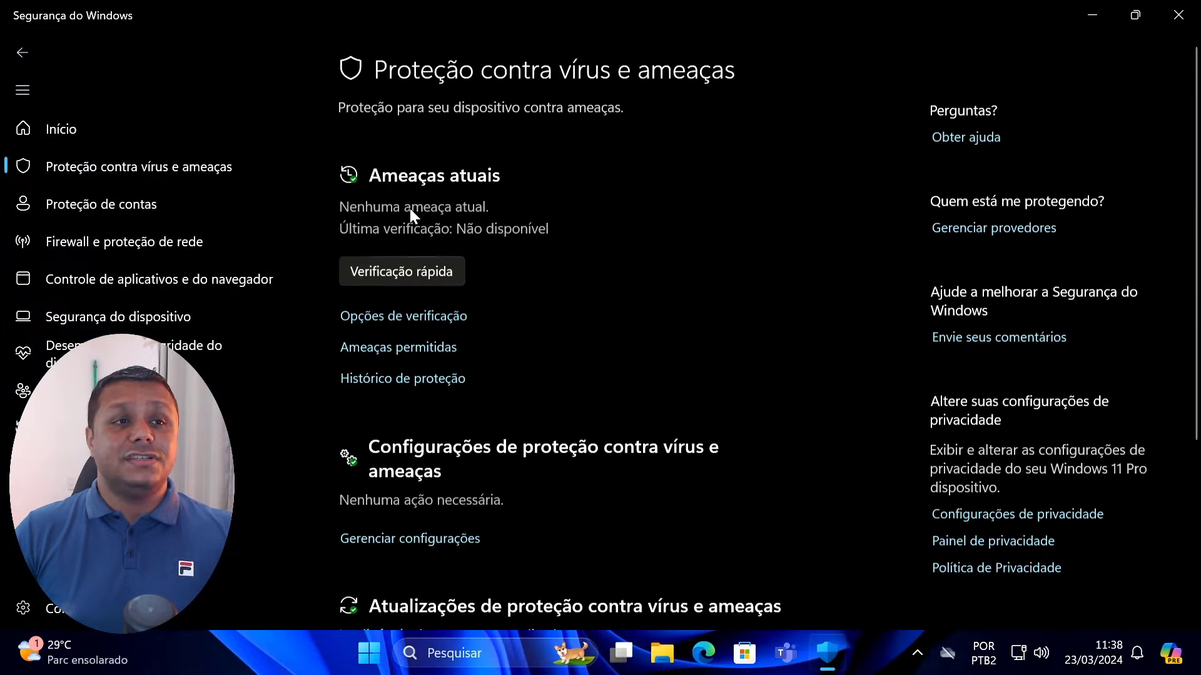
pyautogui.scroll(-4, 594, 415)
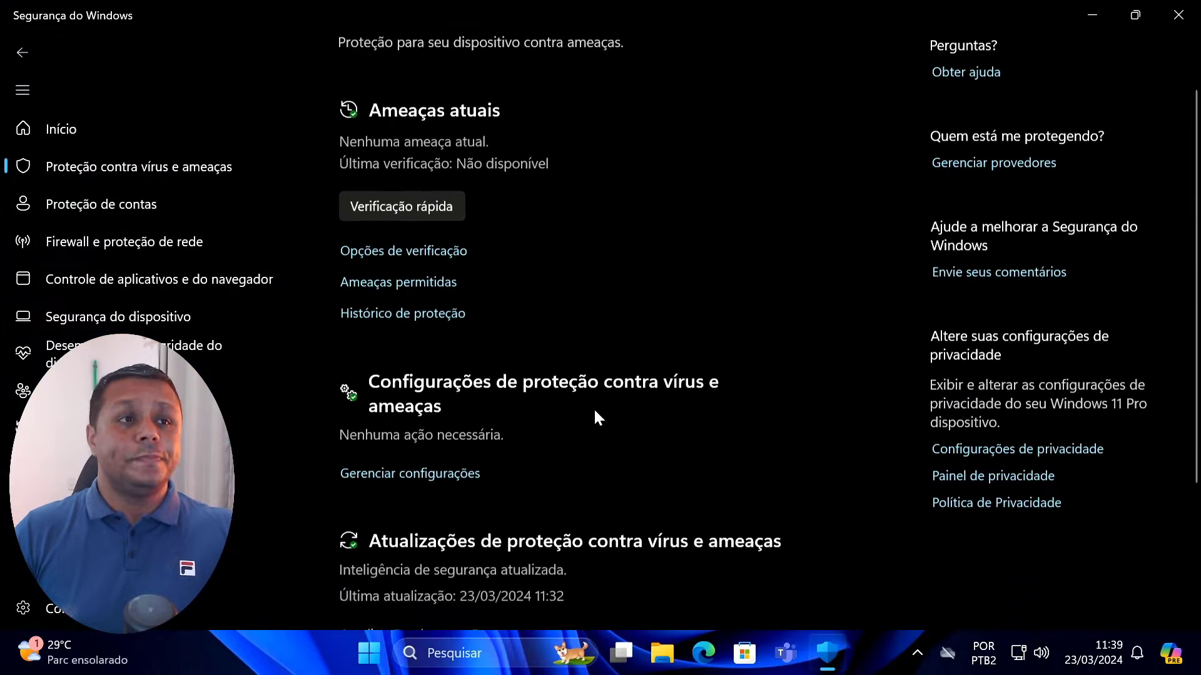
pyautogui.click(144, 166)
pyautogui.click(145, 201)
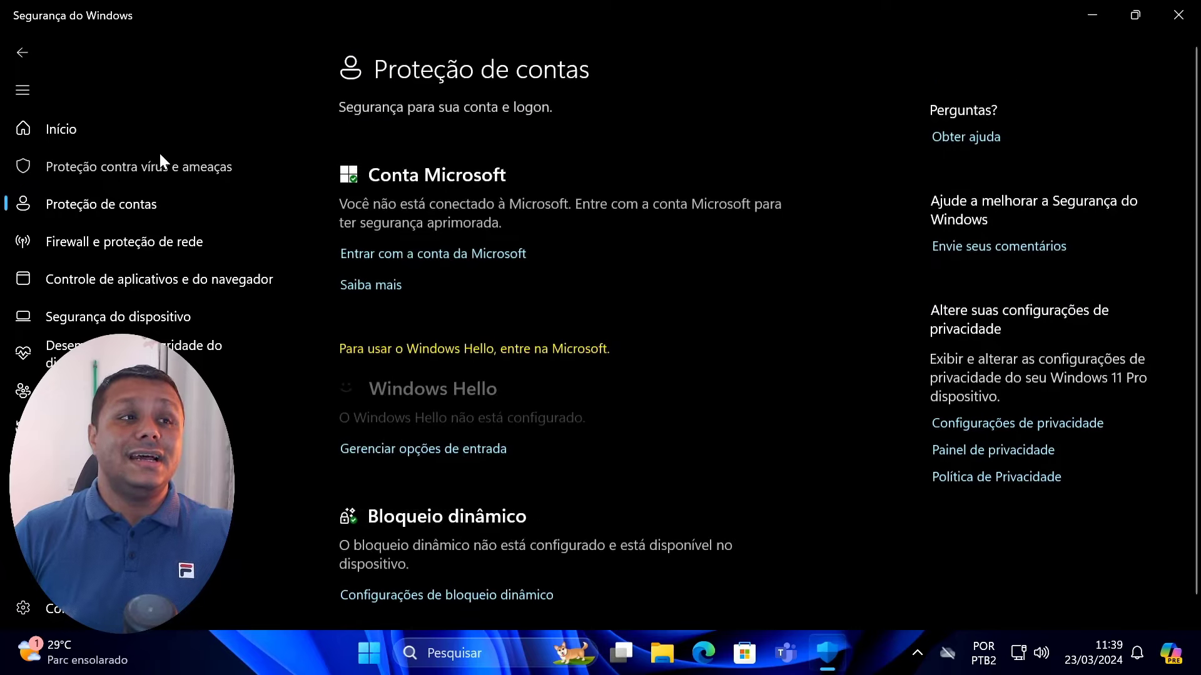
pyautogui.click(161, 164)
pyautogui.click(118, 131)
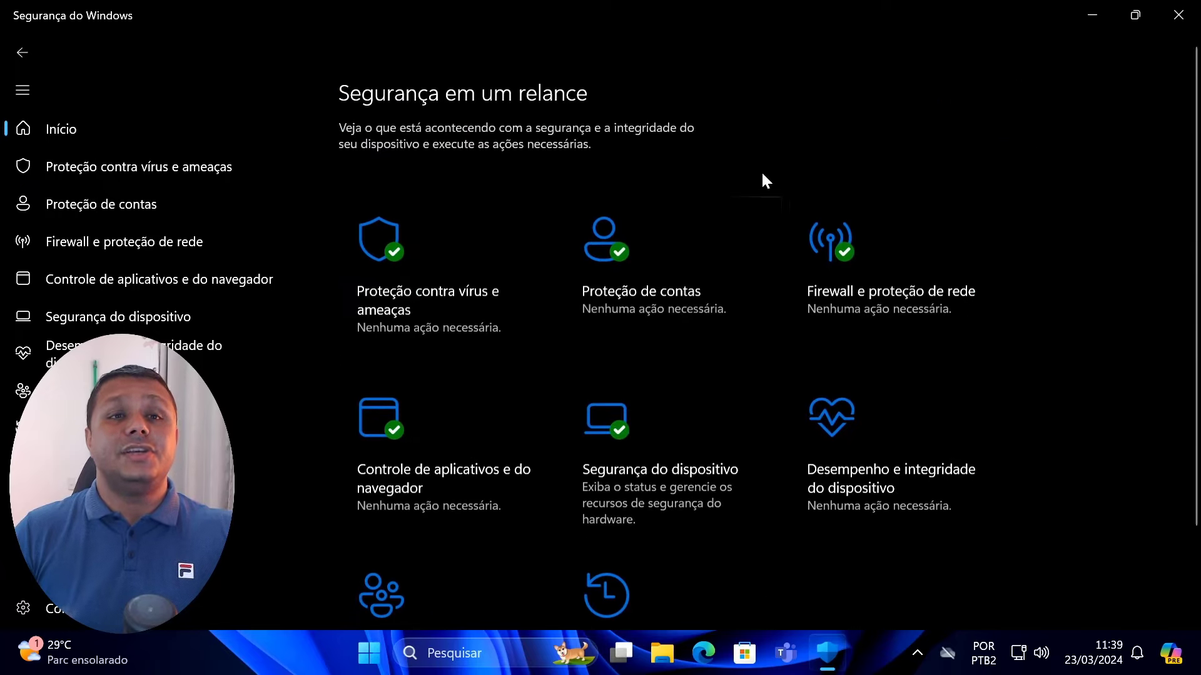
pyautogui.click(1178, 15)
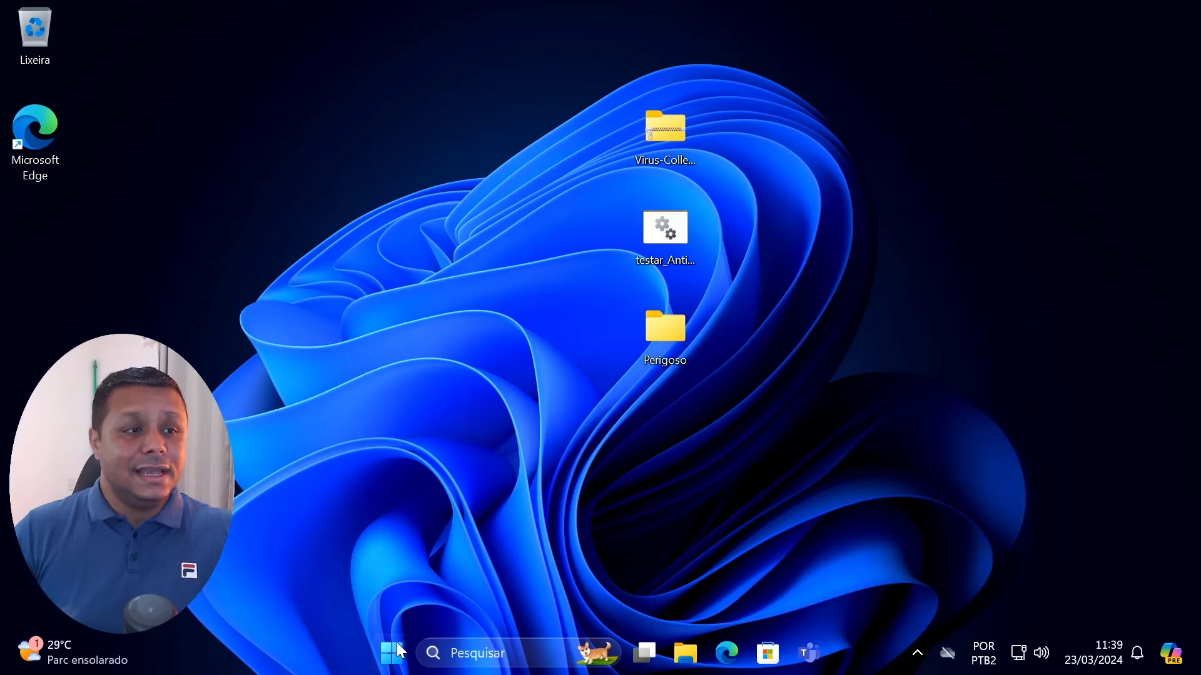
# - Run winver to examine the installed Windows edition, version and build, and close the information window
pyautogui.rightClick(396, 644)
pyautogui.click(391, 536)
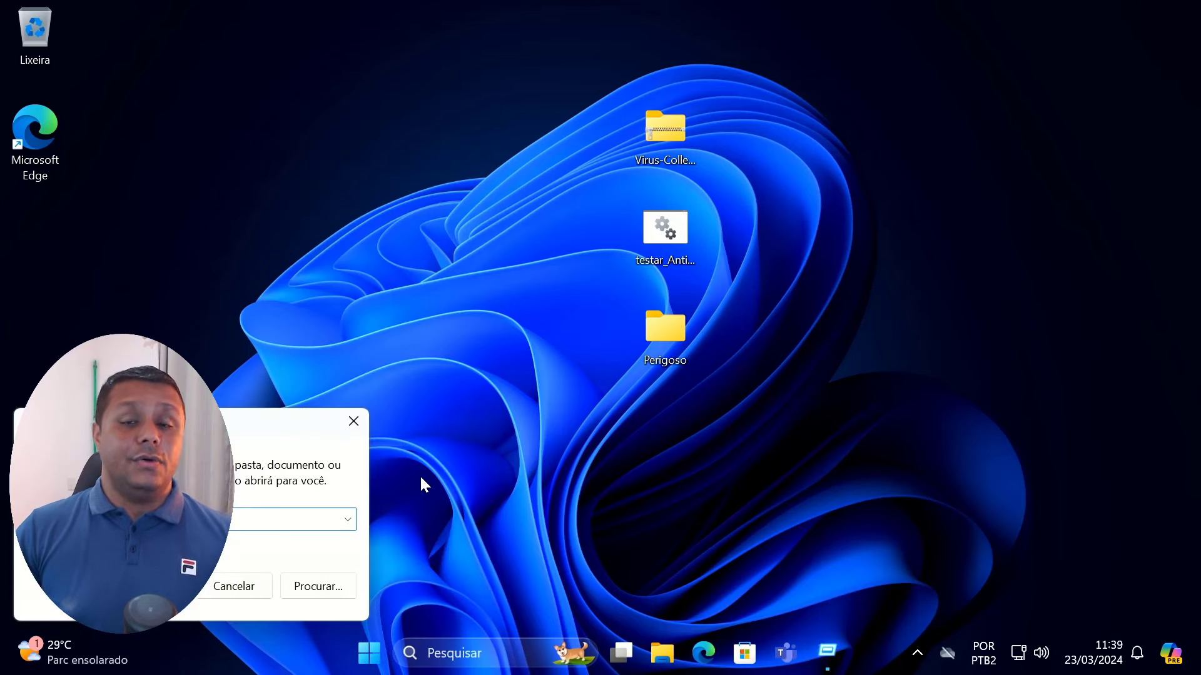
pyautogui.moveTo(300, 423); pyautogui.dragTo(633, 239)
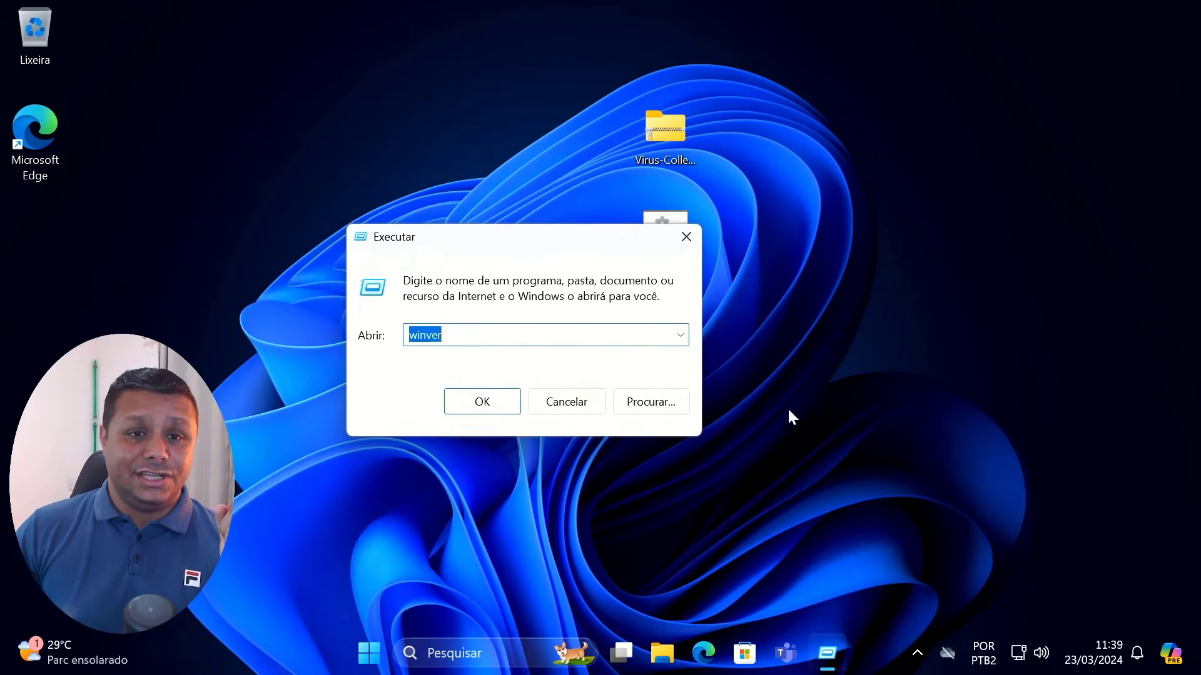
pyautogui.click(1079, 647)
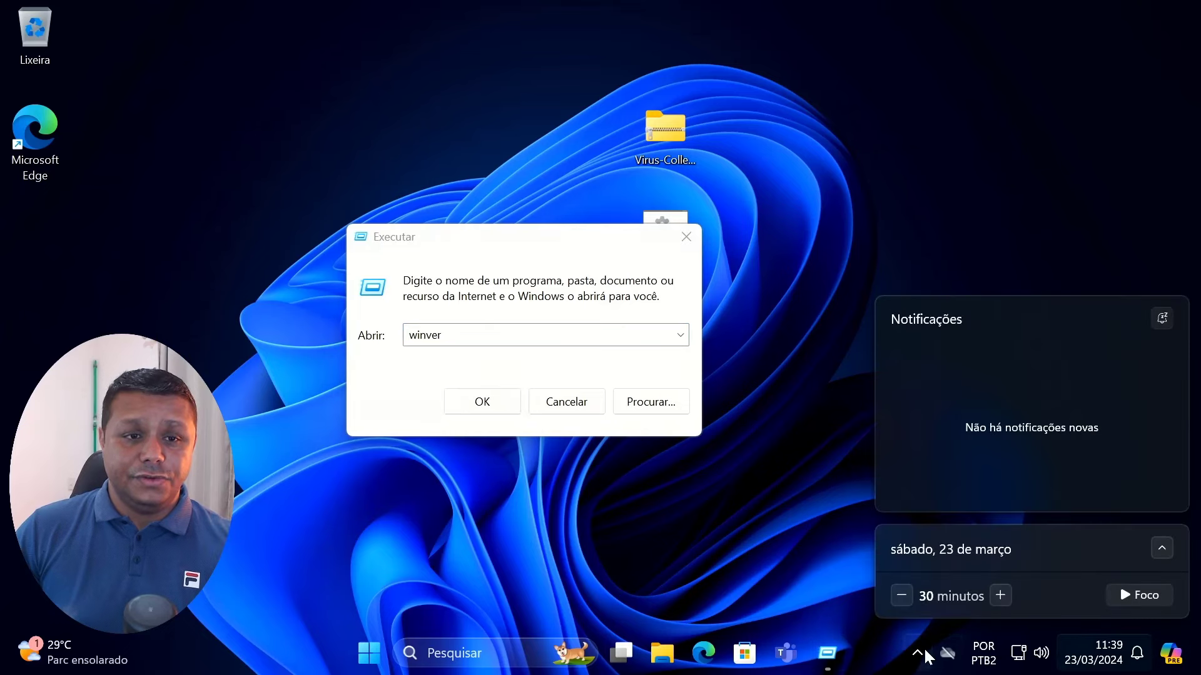
pyautogui.click(917, 654)
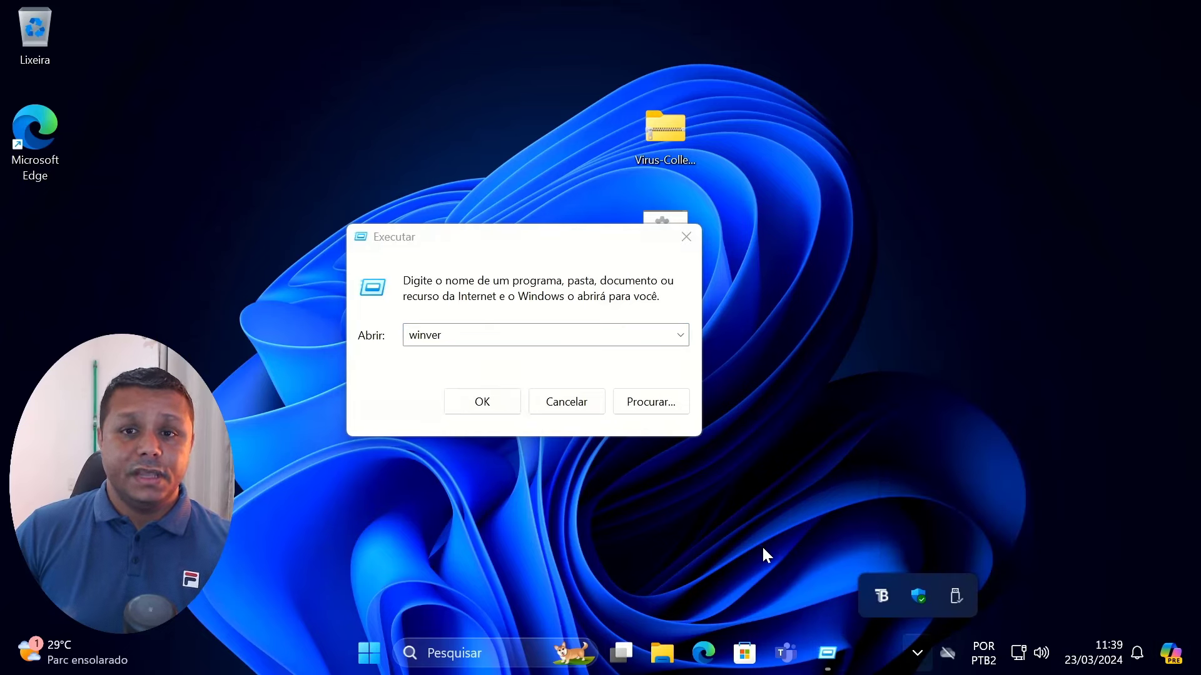
pyautogui.click(485, 407)
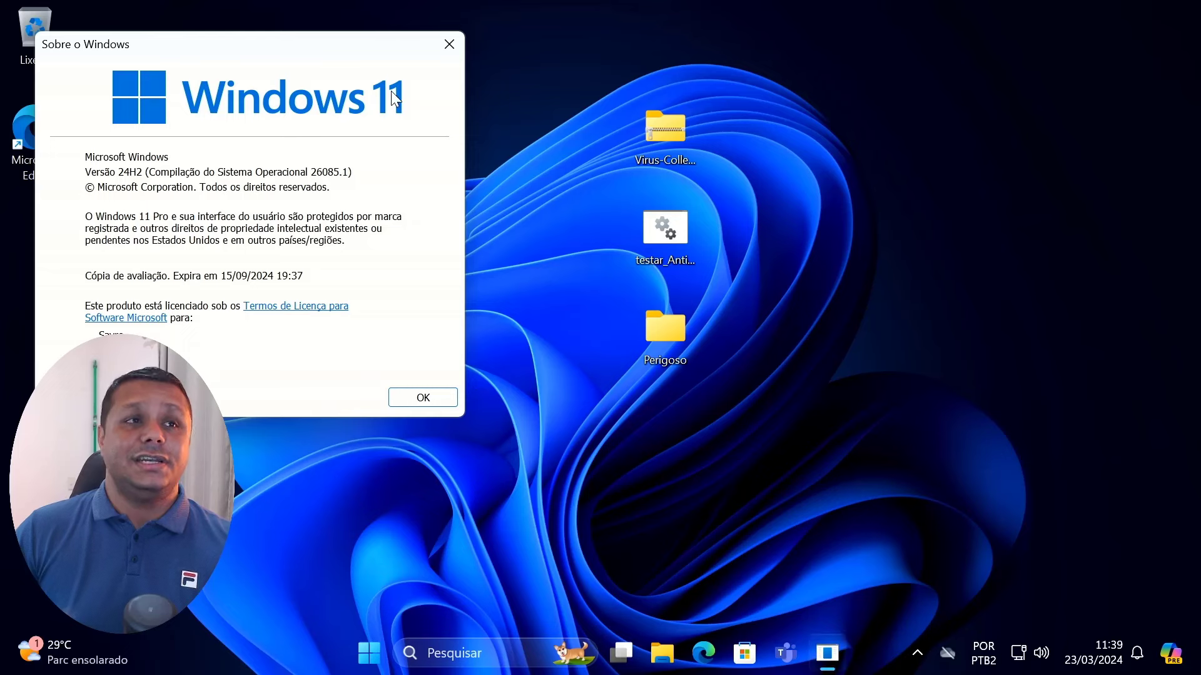
pyautogui.moveTo(390, 49); pyautogui.dragTo(834, 105)
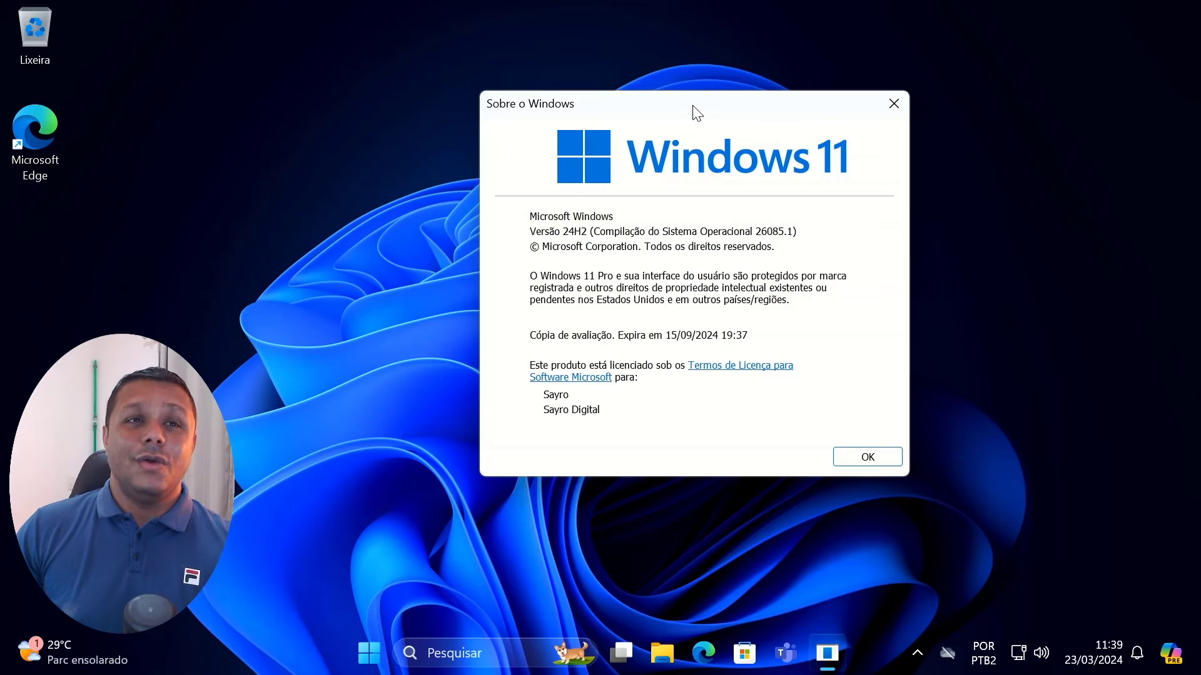
pyautogui.moveTo(694, 113); pyautogui.dragTo(383, 84)
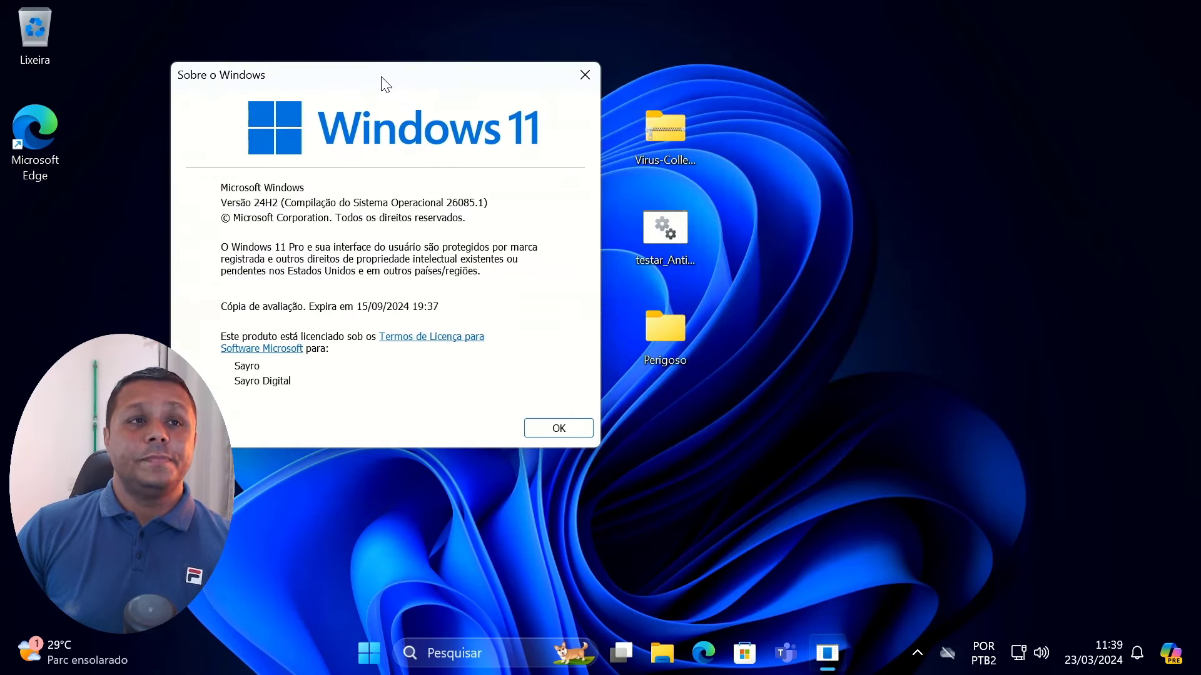
pyautogui.click(584, 75)
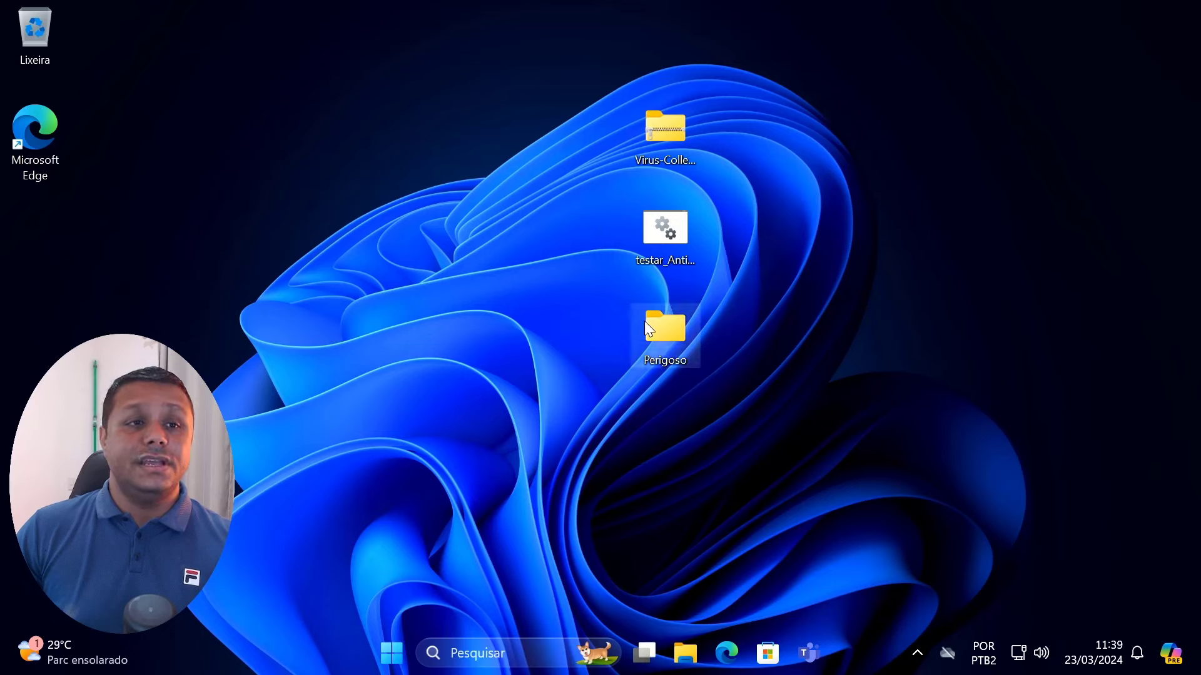
# - Place the Perigoso folder in a free desktop area and open the Windows folder inside the Virus-Collection-main archive beside it
pyautogui.moveTo(444, 184); pyautogui.dragTo(445, 188)
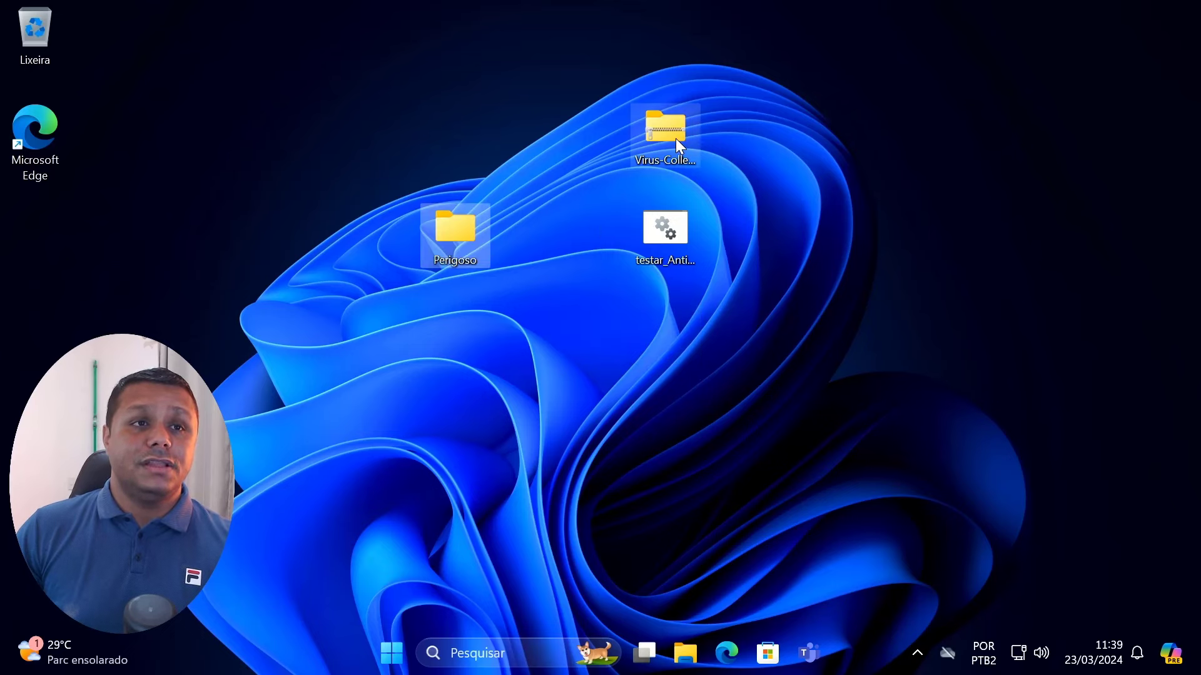
pyautogui.doubleClick(676, 140)
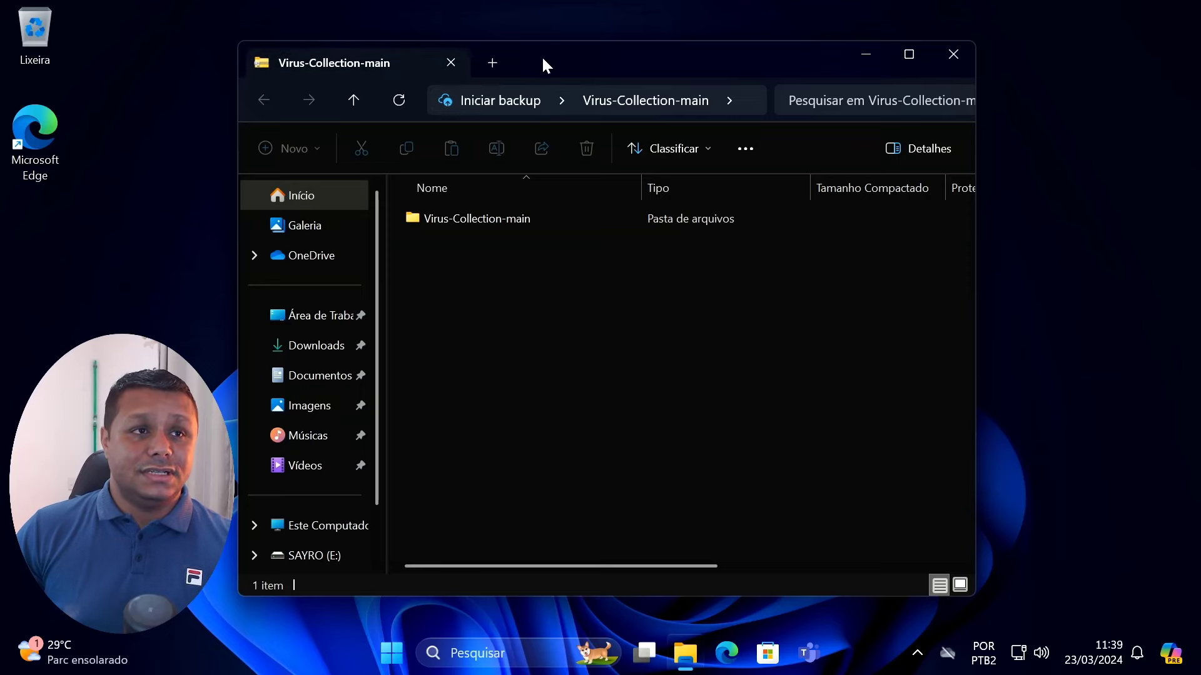
pyautogui.moveTo(541, 55); pyautogui.dragTo(854, 71)
pyautogui.moveTo(474, 216); pyautogui.dragTo(391, 193)
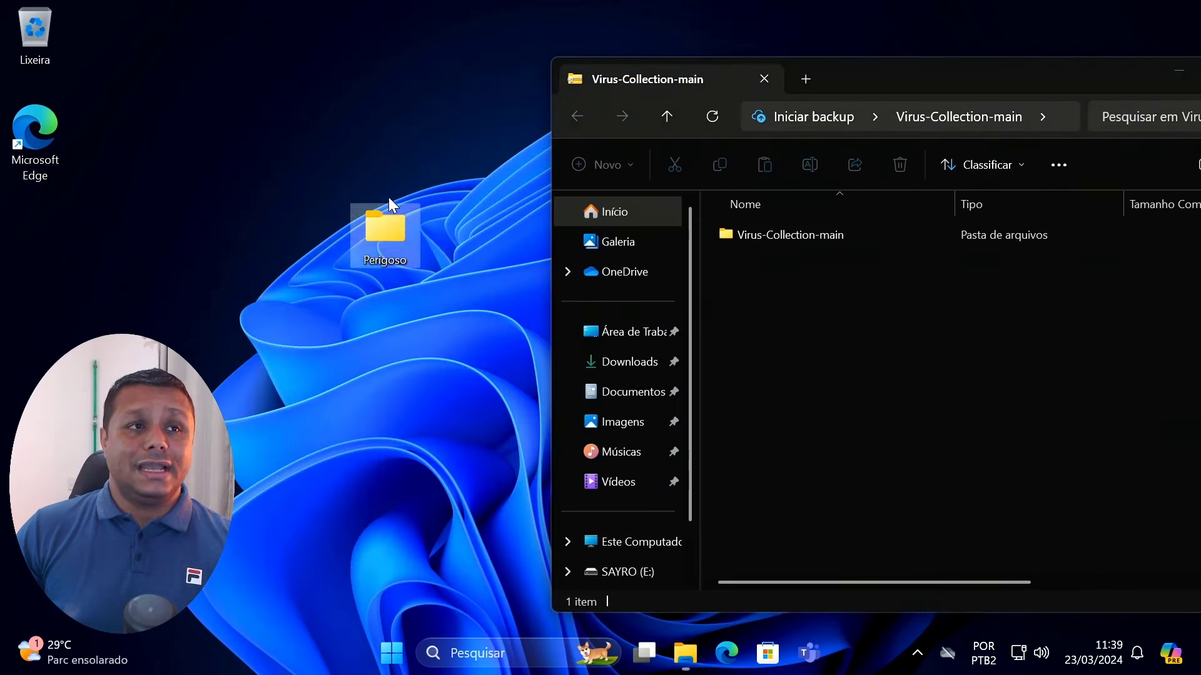
pyautogui.doubleClick(739, 238)
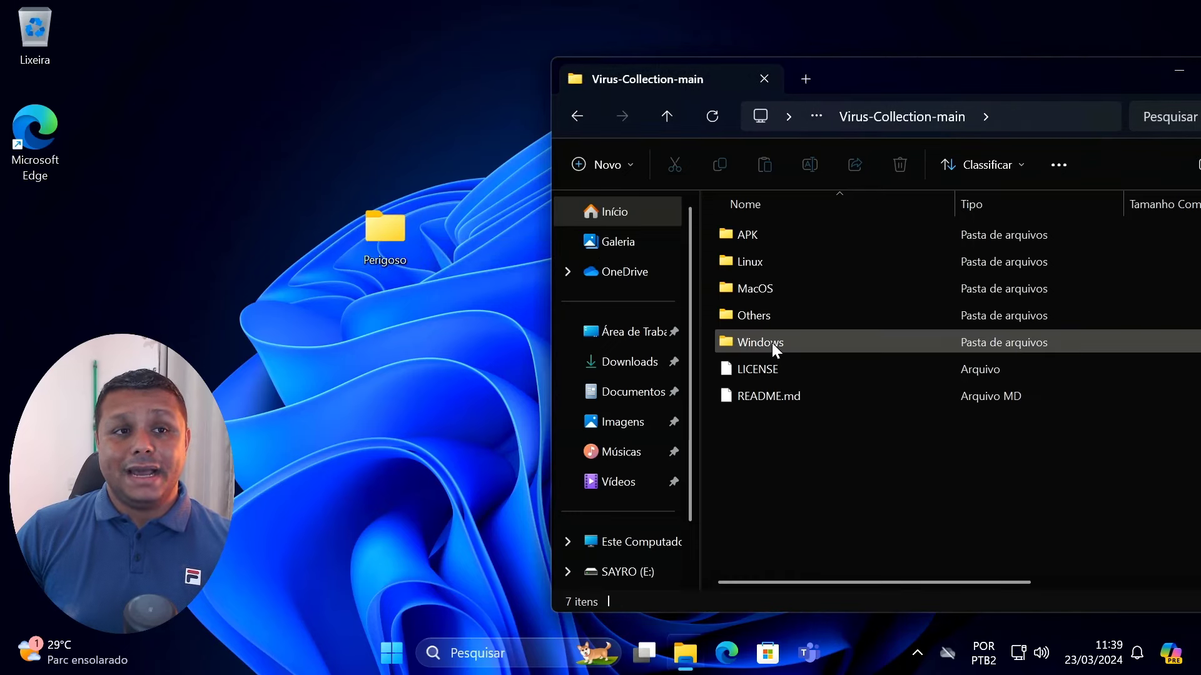
pyautogui.doubleClick(772, 342)
# - Copy the Binaries and Source folders from the archive's Windows folder into the Perigoso folder on the desktop
pyautogui.moveTo(942, 465); pyautogui.dragTo(710, 230)
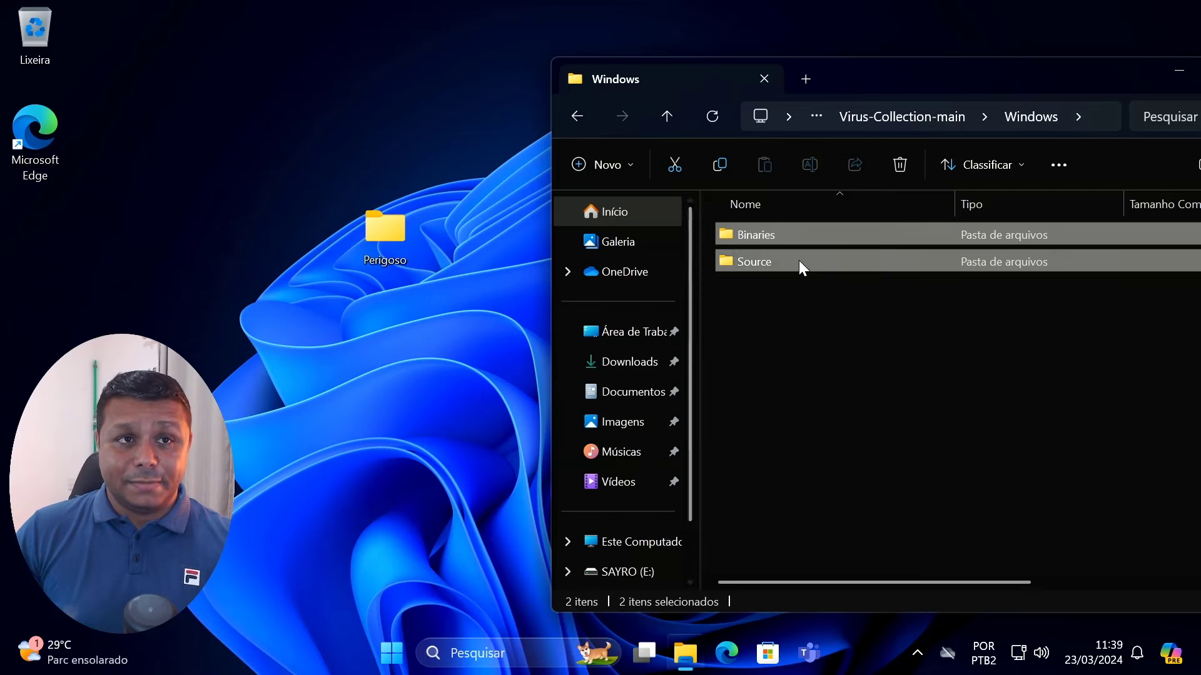
pyautogui.moveTo(824, 342); pyautogui.dragTo(748, 239)
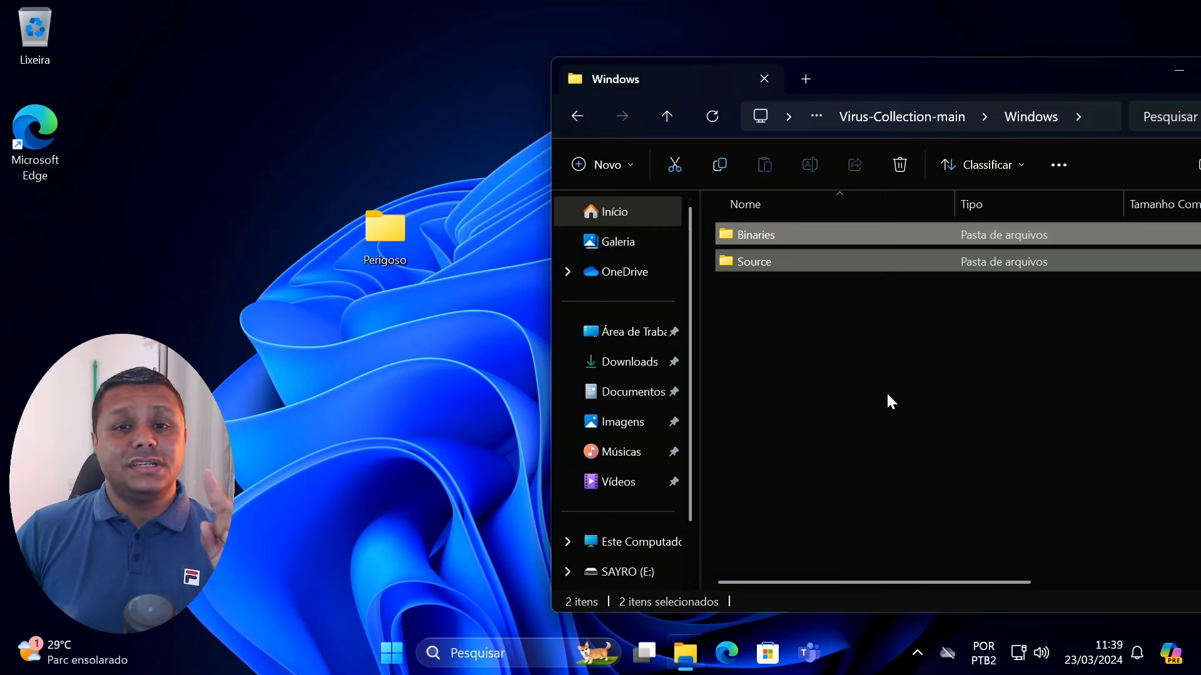
pyautogui.moveTo(757, 261); pyautogui.dragTo(387, 247)
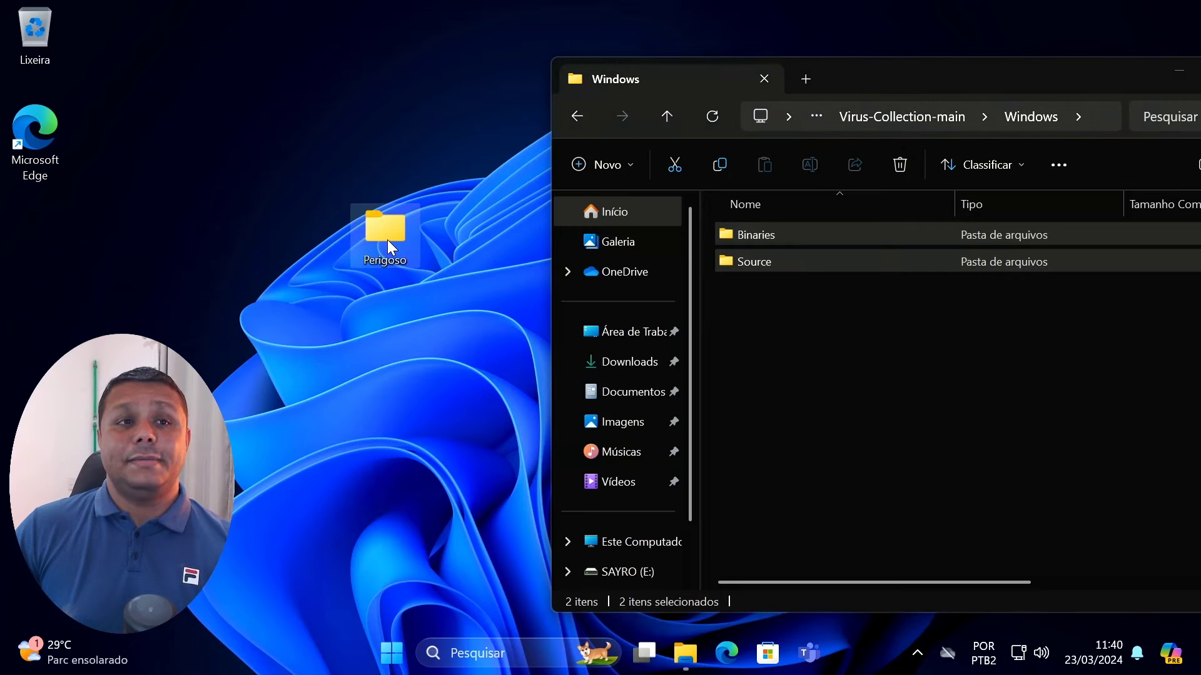
pyautogui.click(470, 282)
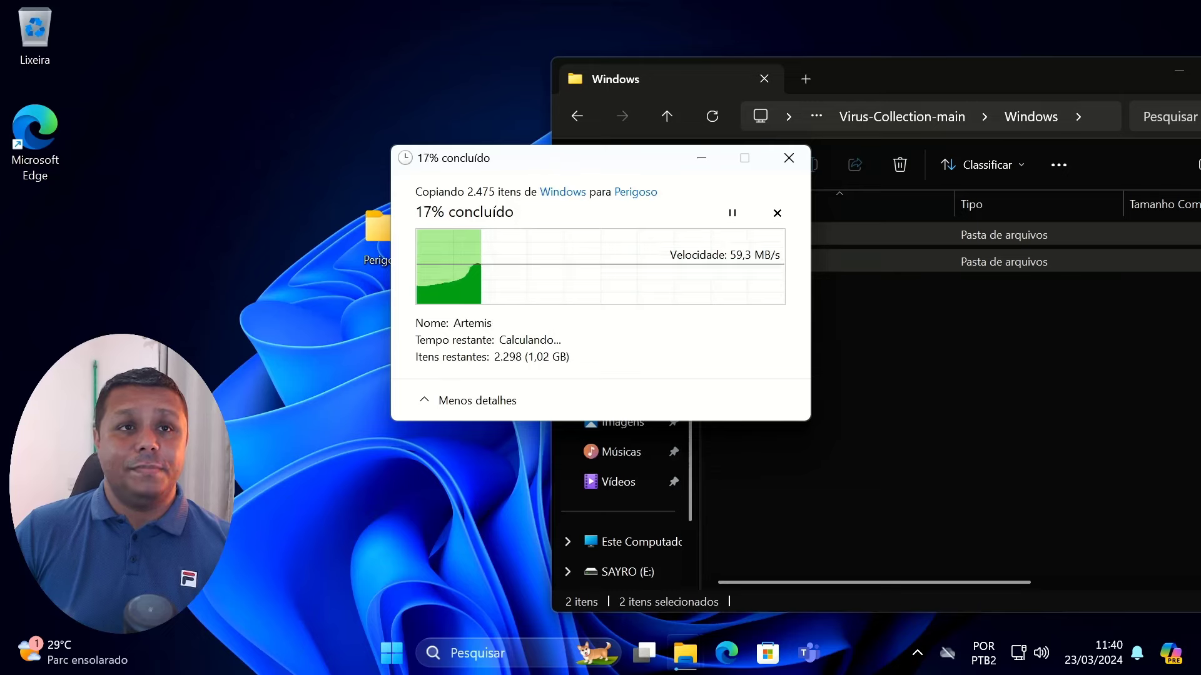
# - Close the archive window and arrange the copy progress dialog and the testar_AntiVirus file apart on the desktop
pyautogui.moveTo(651, 150); pyautogui.dragTo(554, 134)
pyautogui.moveTo(902, 74); pyautogui.dragTo(656, 71)
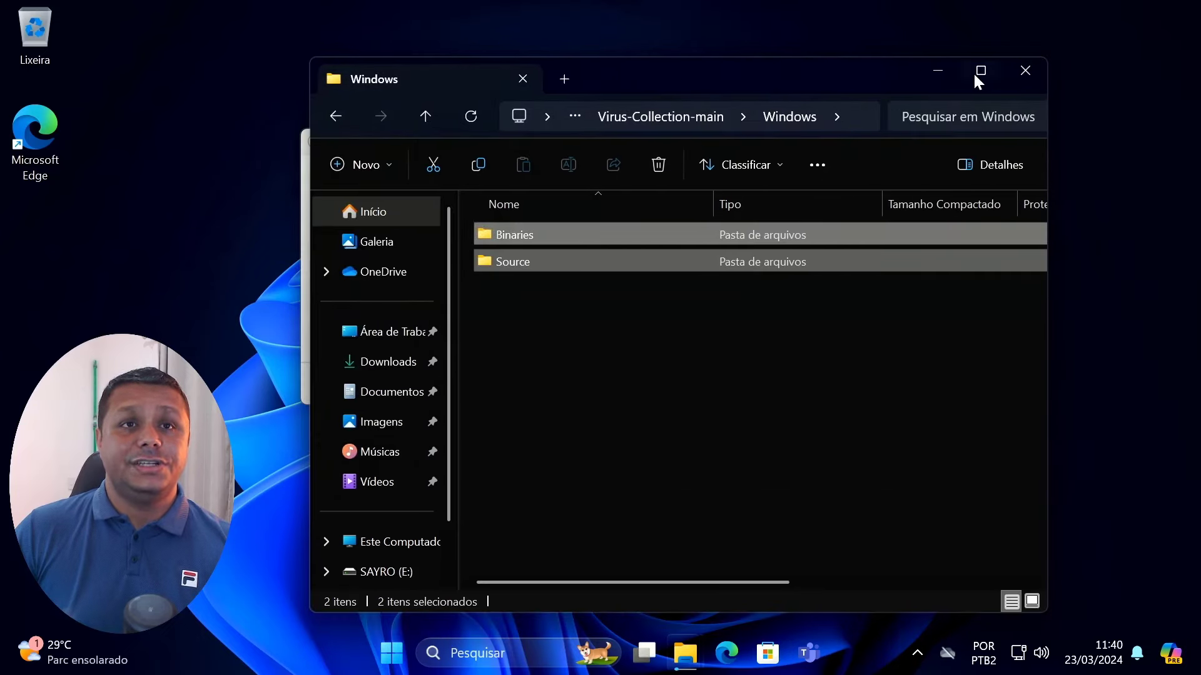
pyautogui.click(1033, 71)
pyautogui.moveTo(549, 144); pyautogui.dragTo(955, 204)
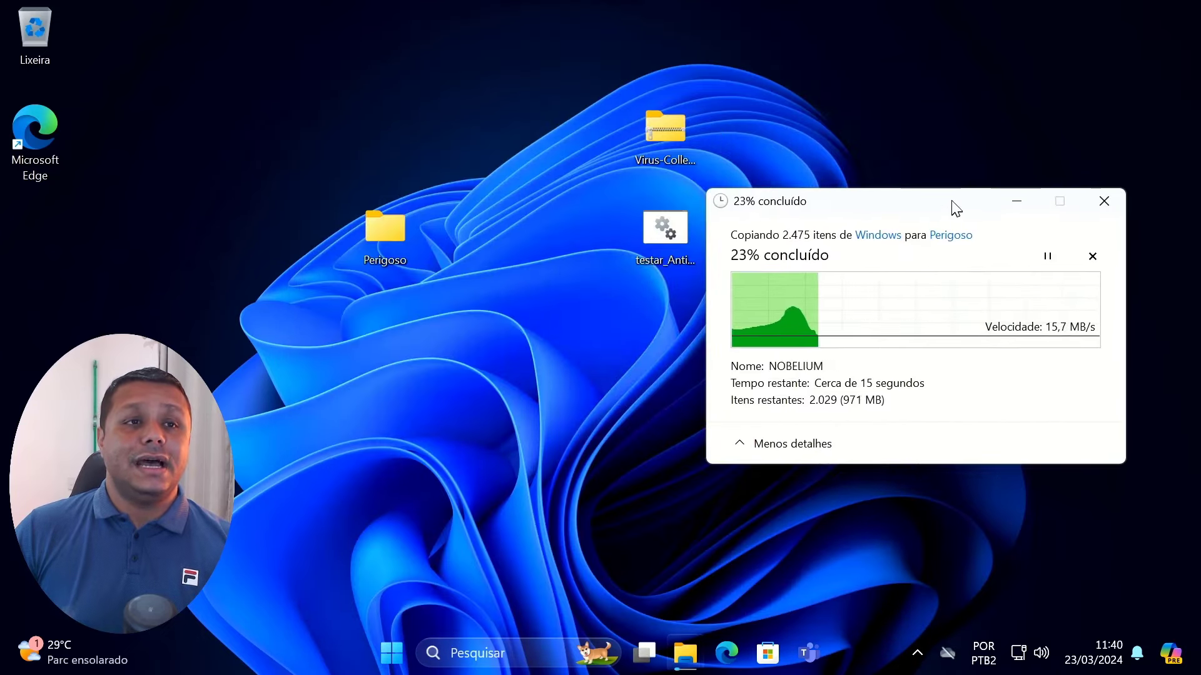
pyautogui.moveTo(665, 228); pyautogui.dragTo(535, 115)
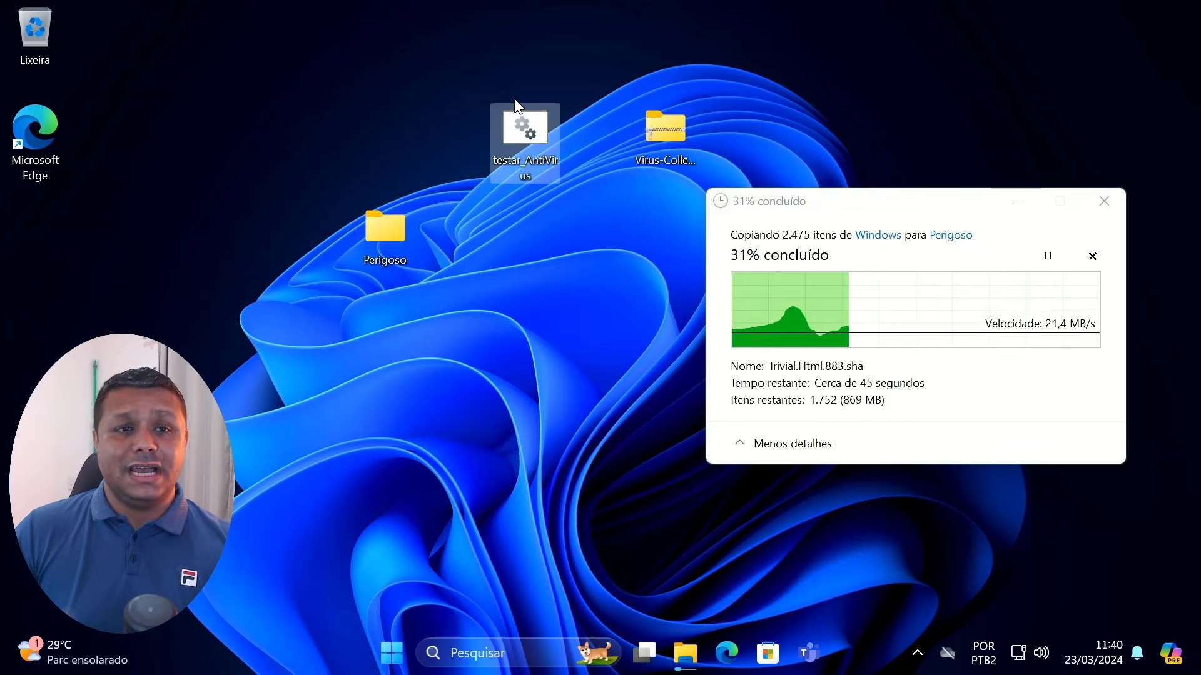
# - Launch the testar_AntiVirus file from the desktop and allow it to run despite the SmartScreen block
pyautogui.moveTo(393, 362); pyautogui.dragTo(377, 195)
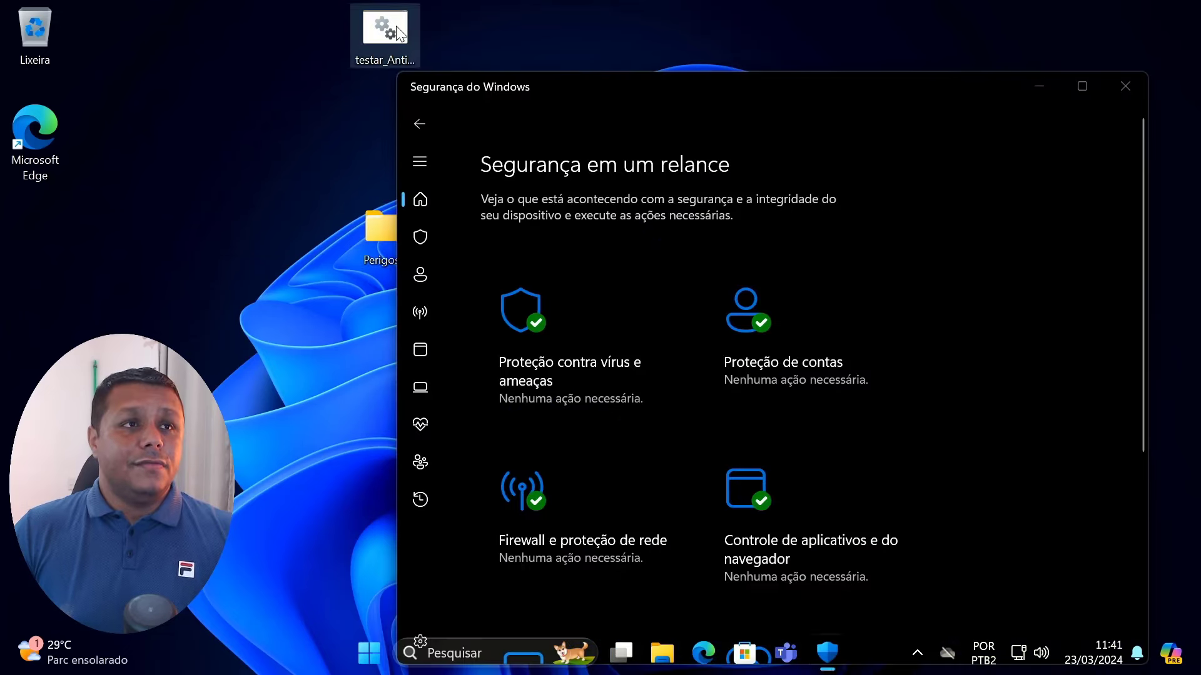
pyautogui.doubleClick(397, 27)
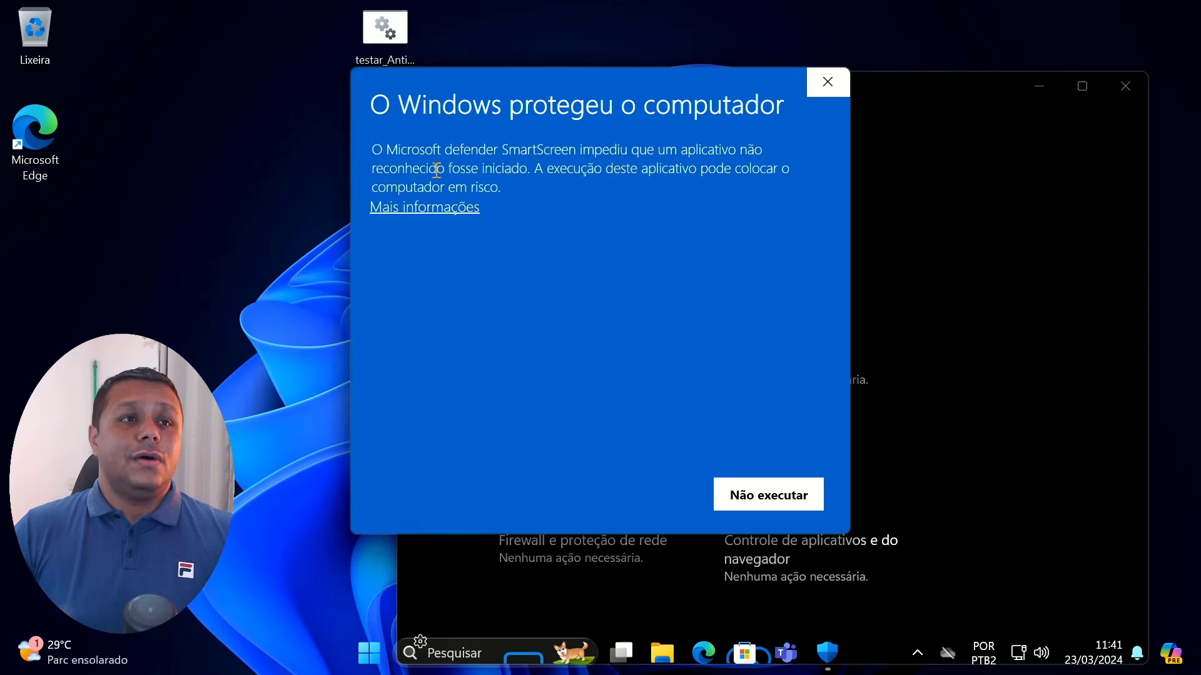
pyautogui.click(434, 209)
pyautogui.click(589, 487)
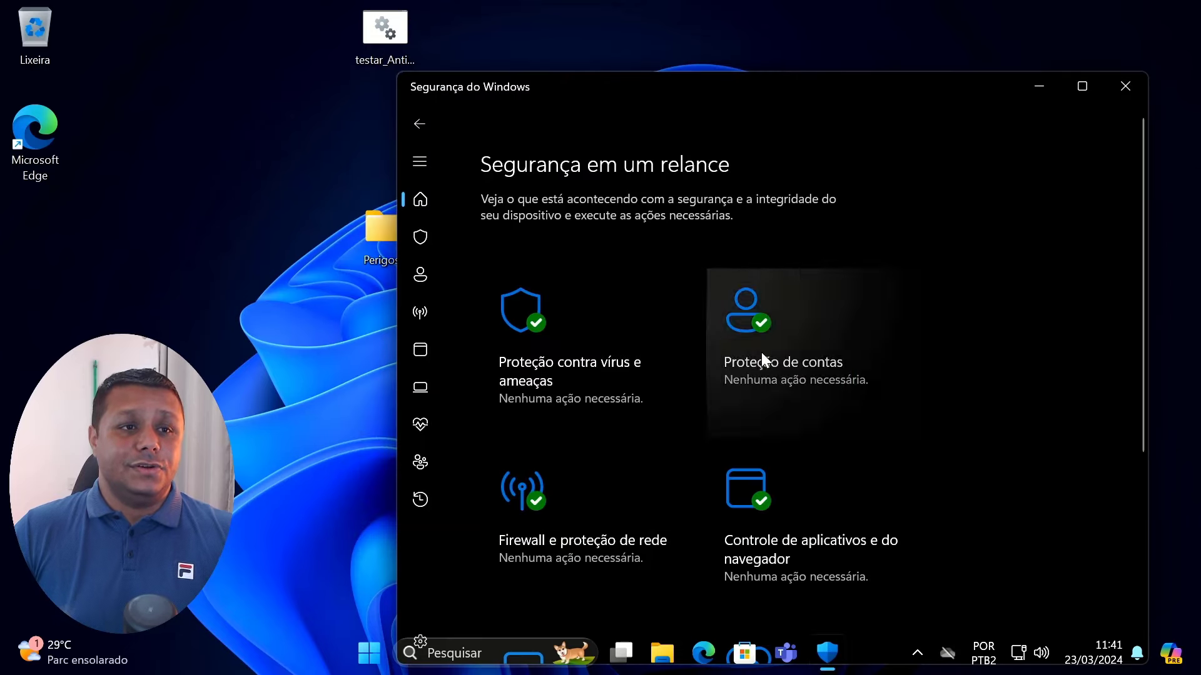
# - Move the Windows Security window aside and let TESTAR~1.CMD run anyway at the second SmartScreen block
pyautogui.moveTo(652, 81); pyautogui.dragTo(771, 88)
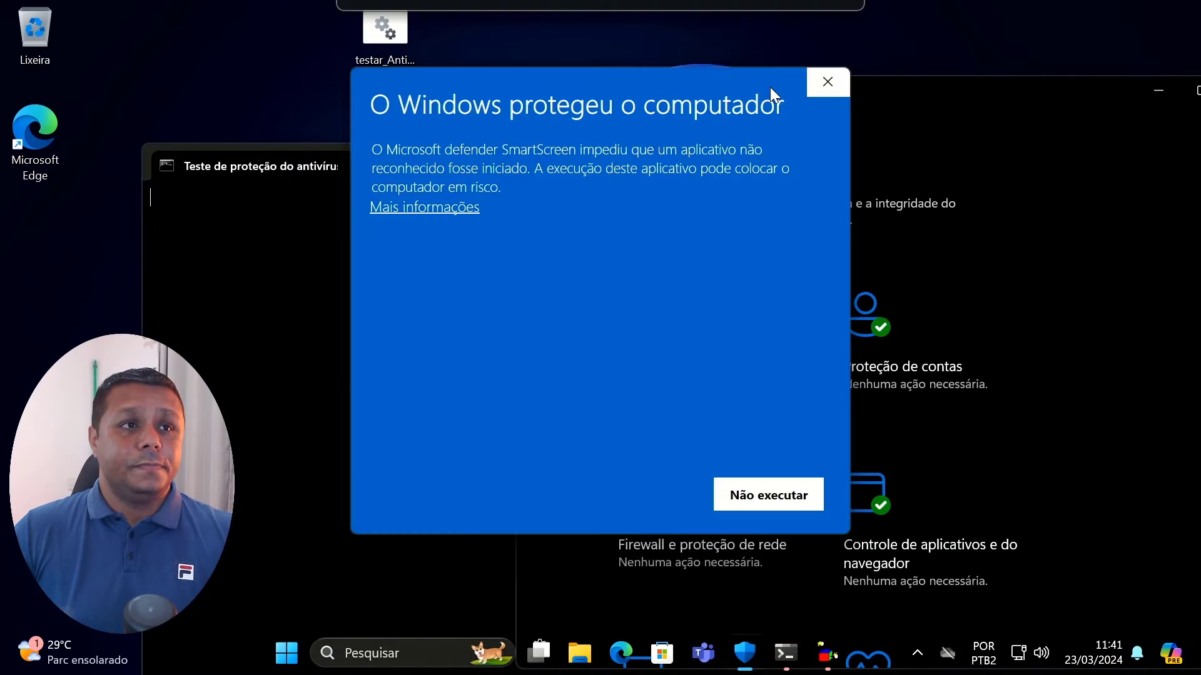
pyautogui.click(463, 208)
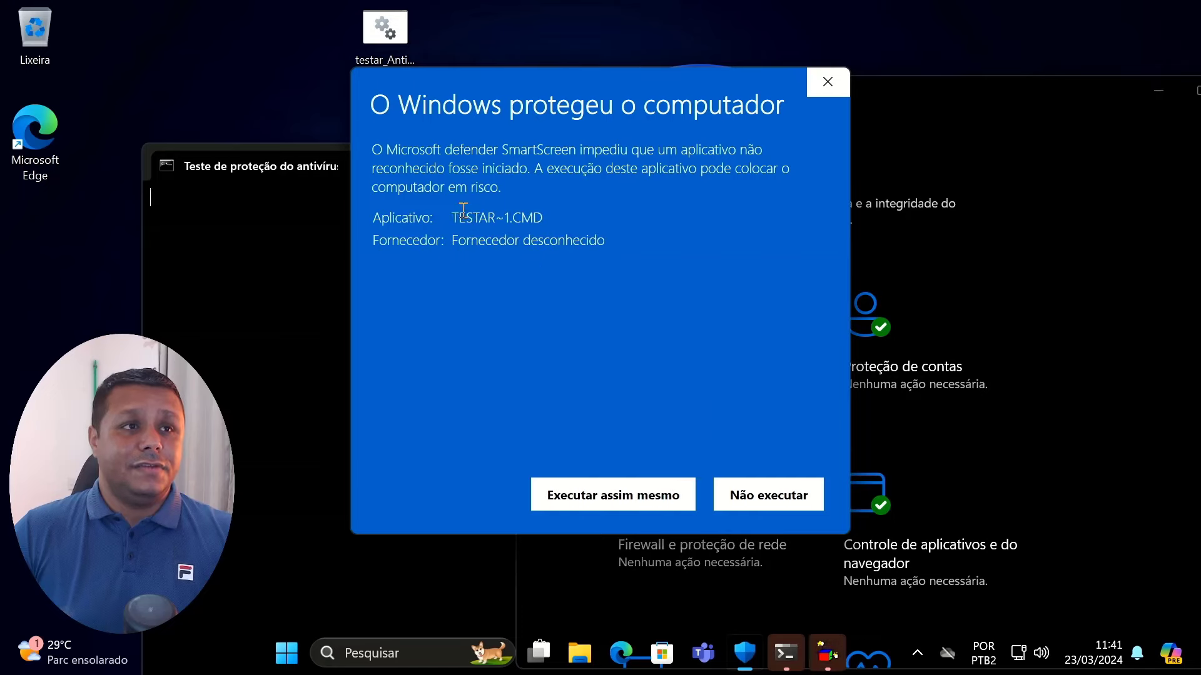
pyautogui.click(609, 490)
pyautogui.click(575, 489)
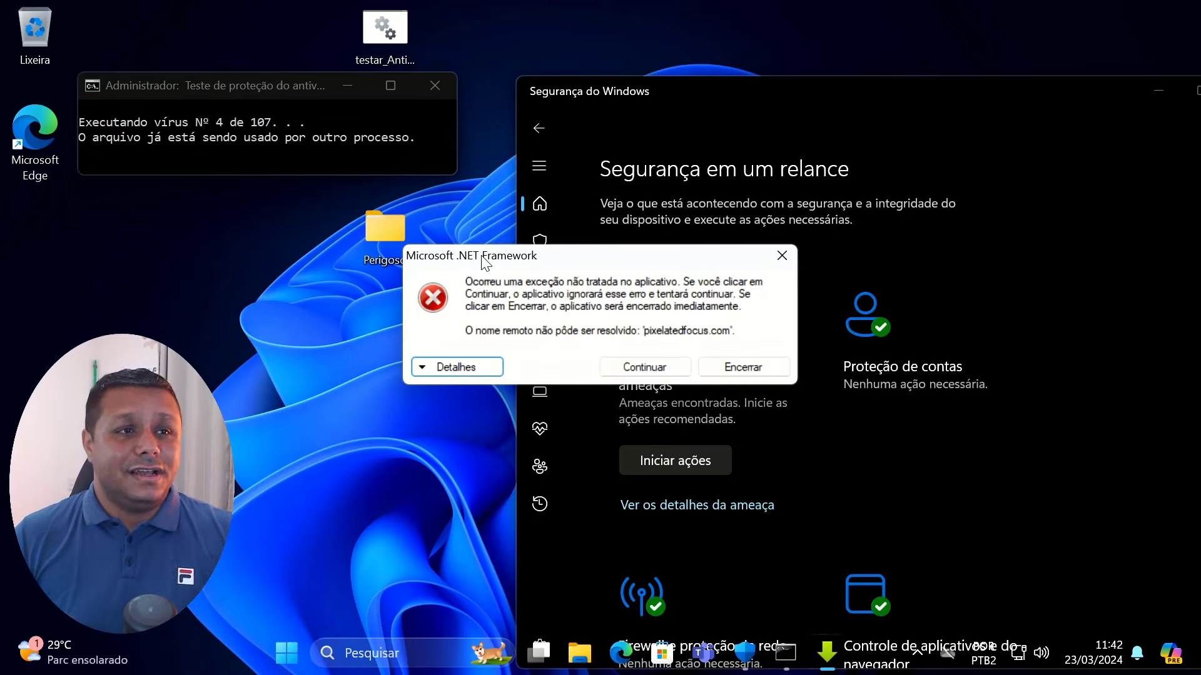
# - Move the Microsoft .NET Framework error dialog out of the way and continue past the unhandled exception
pyautogui.moveTo(488, 263); pyautogui.dragTo(690, 116)
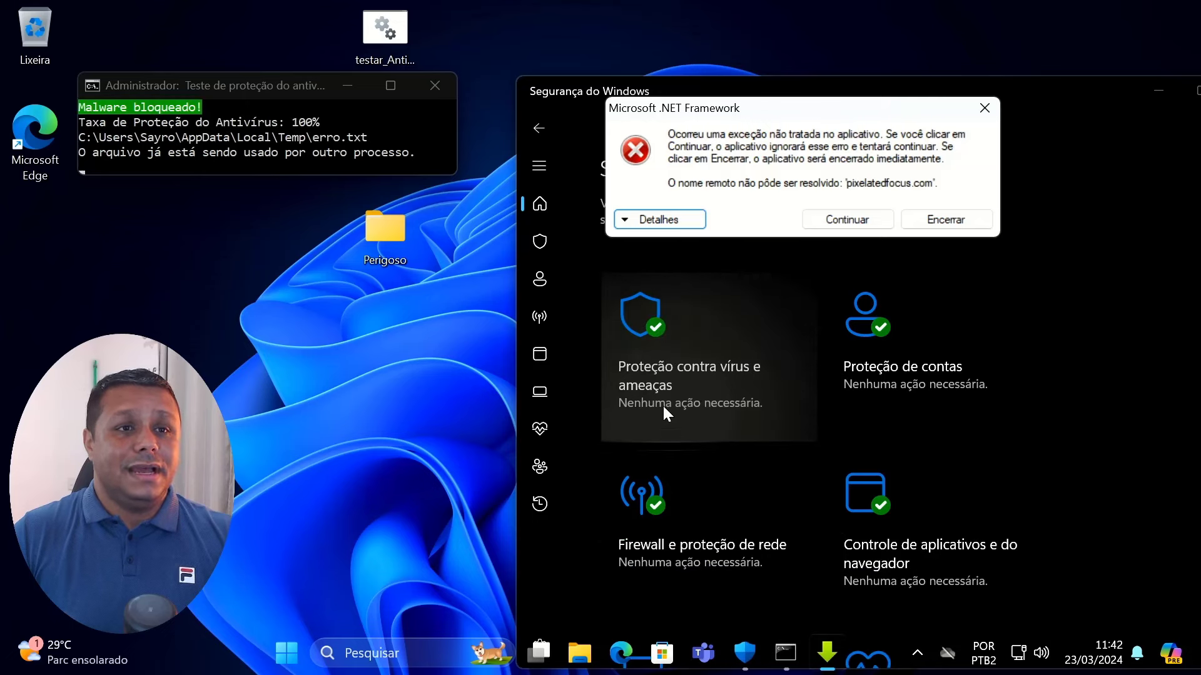
pyautogui.moveTo(798, 111); pyautogui.dragTo(885, 35)
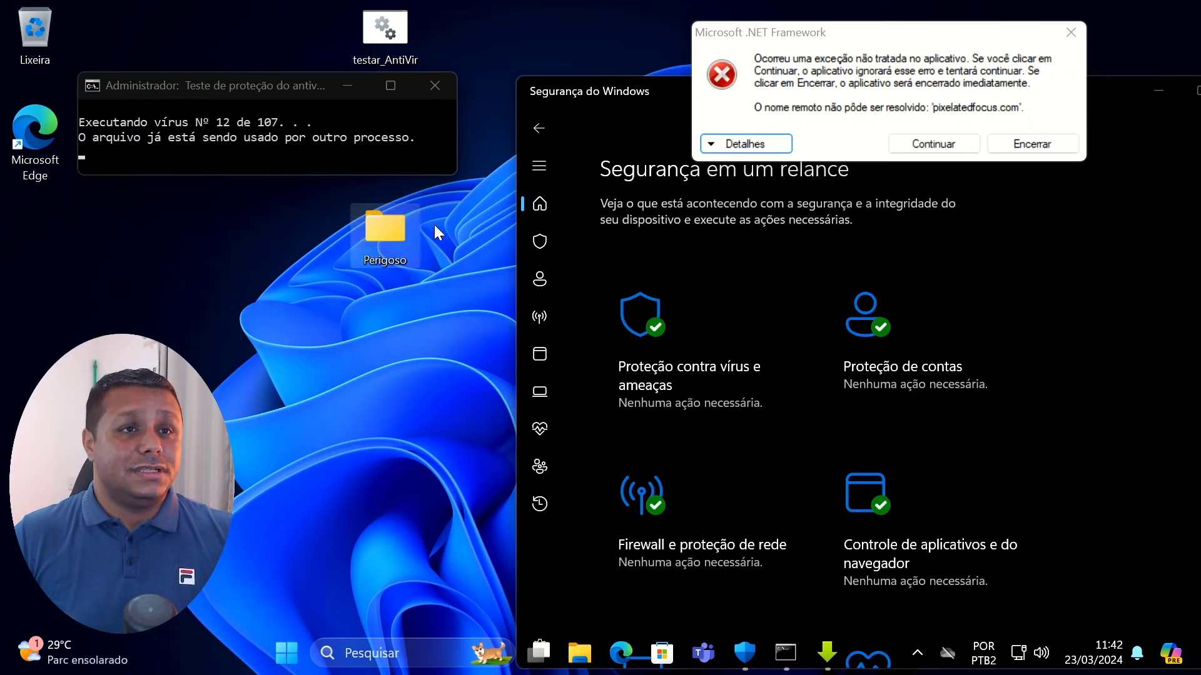
pyautogui.click(936, 142)
pyautogui.click(358, 111)
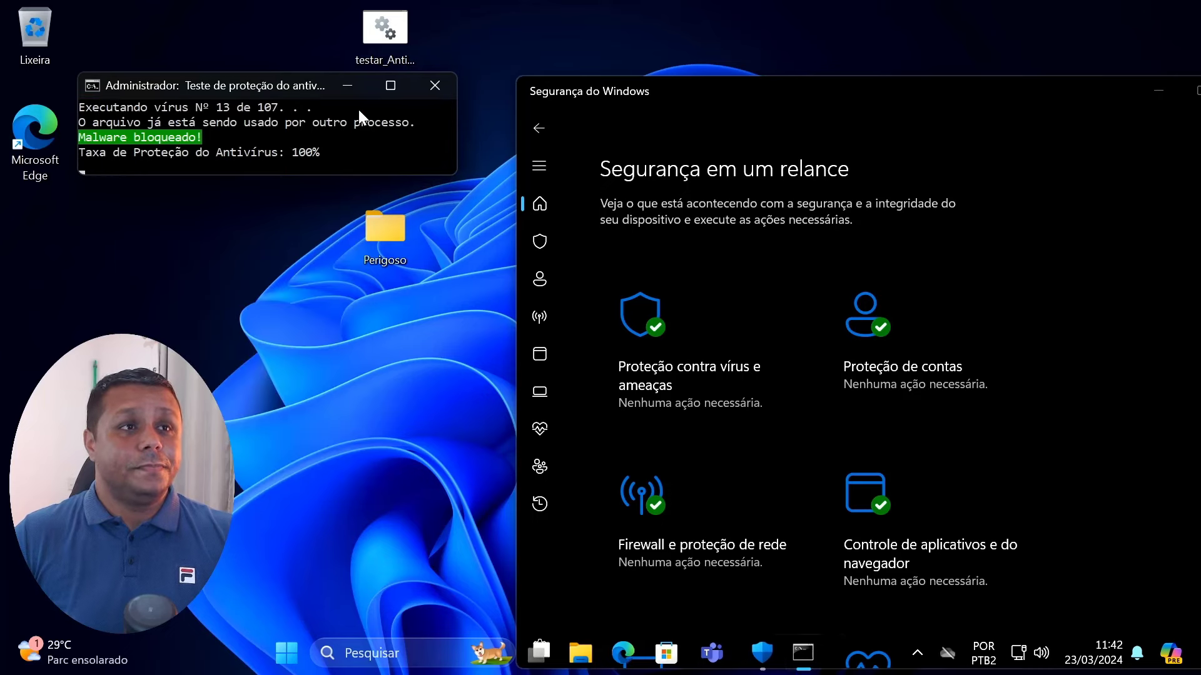
# - Dismiss the Melting.exe system error and arrange the Windows Security window and the antivirus test console side by side
pyautogui.moveTo(744, 94); pyautogui.dragTo(687, 42)
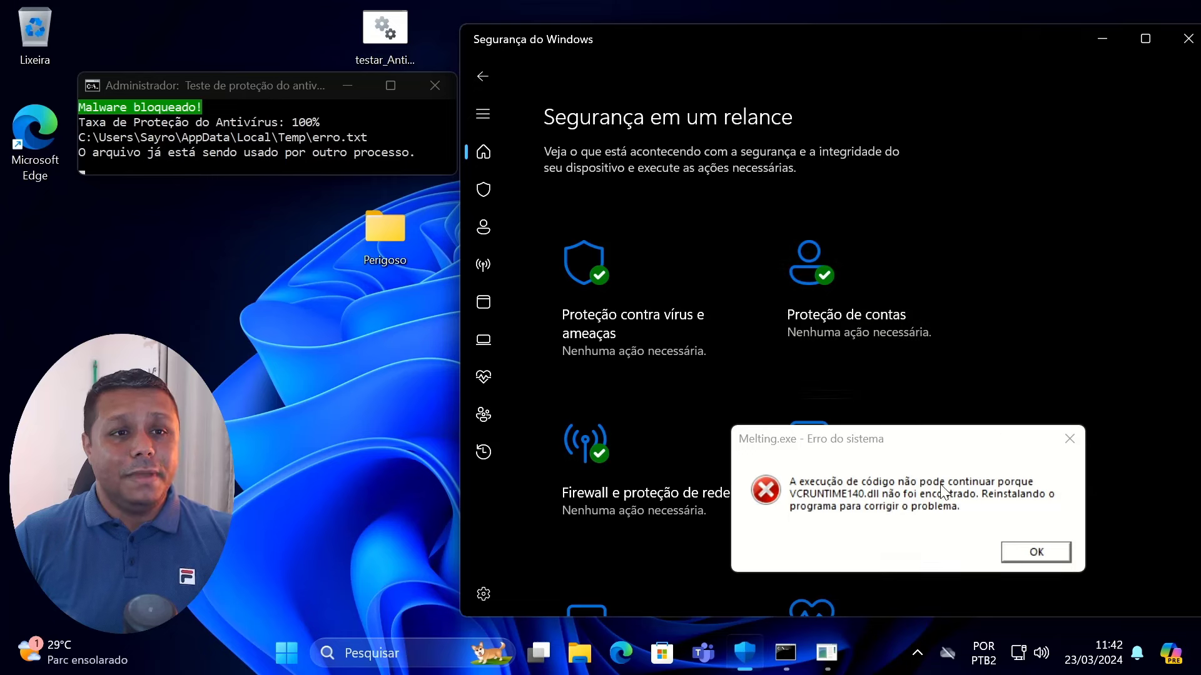
pyautogui.click(1016, 551)
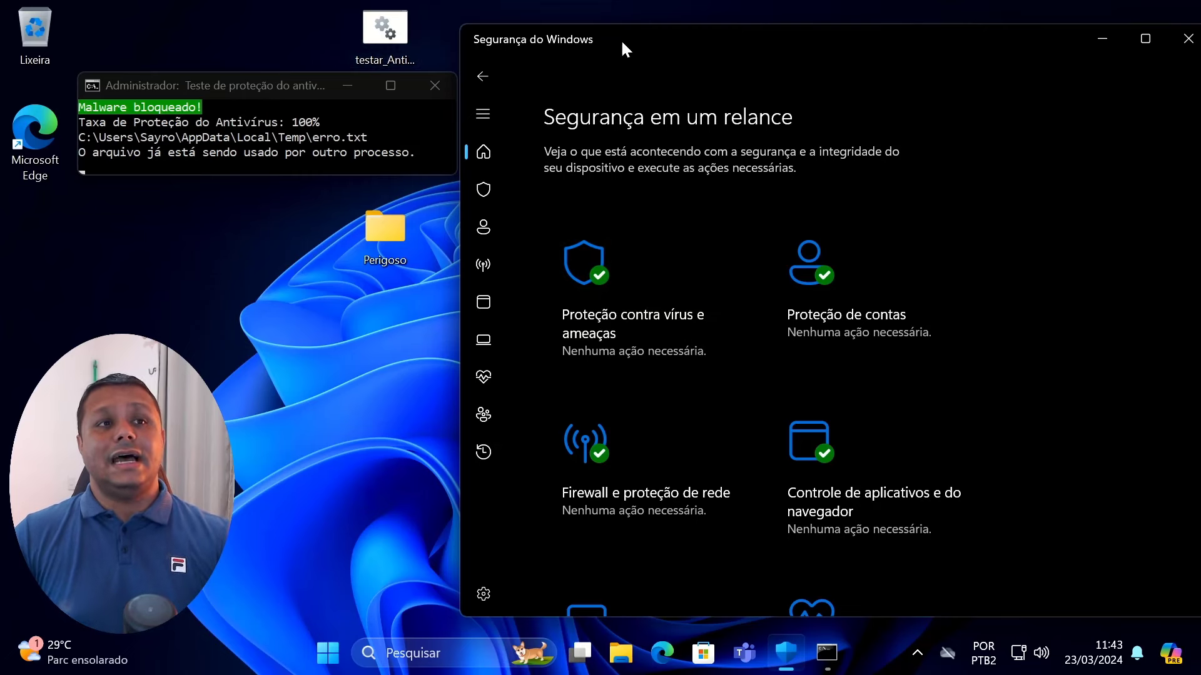
pyautogui.moveTo(622, 46)
pyautogui.mouseDown()
pyautogui.moveTo(498, 45)
pyautogui.moveTo(626, 42)
pyautogui.mouseUp()
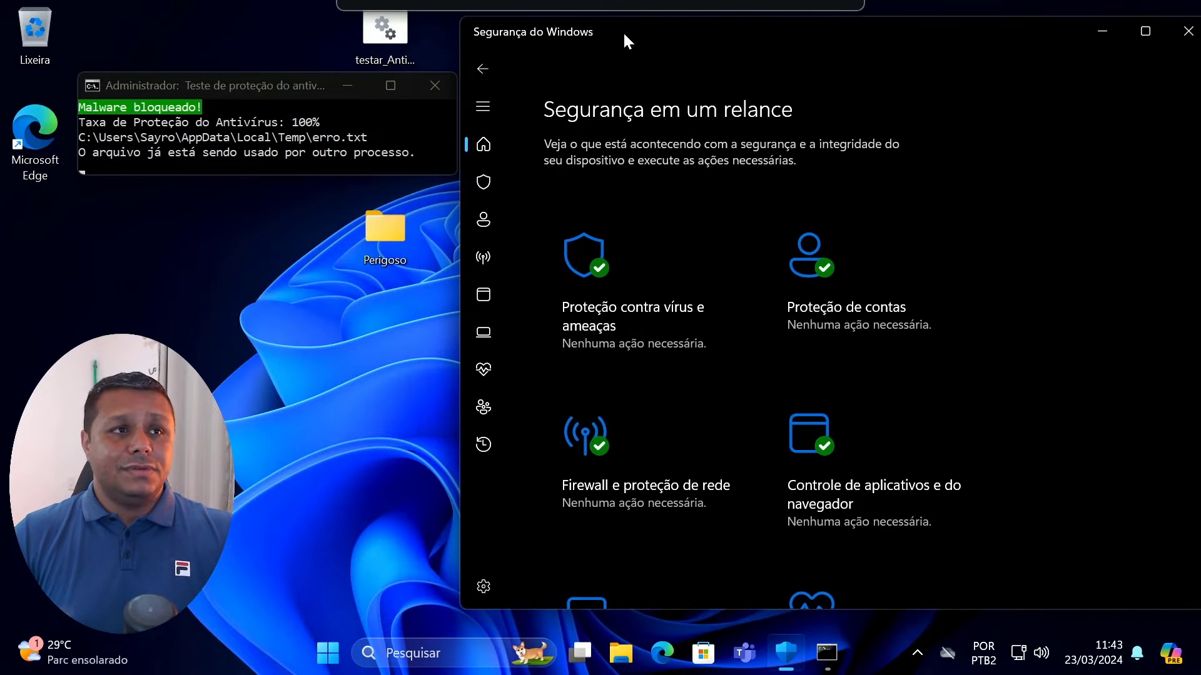
pyautogui.moveTo(291, 87); pyautogui.dragTo(271, 88)
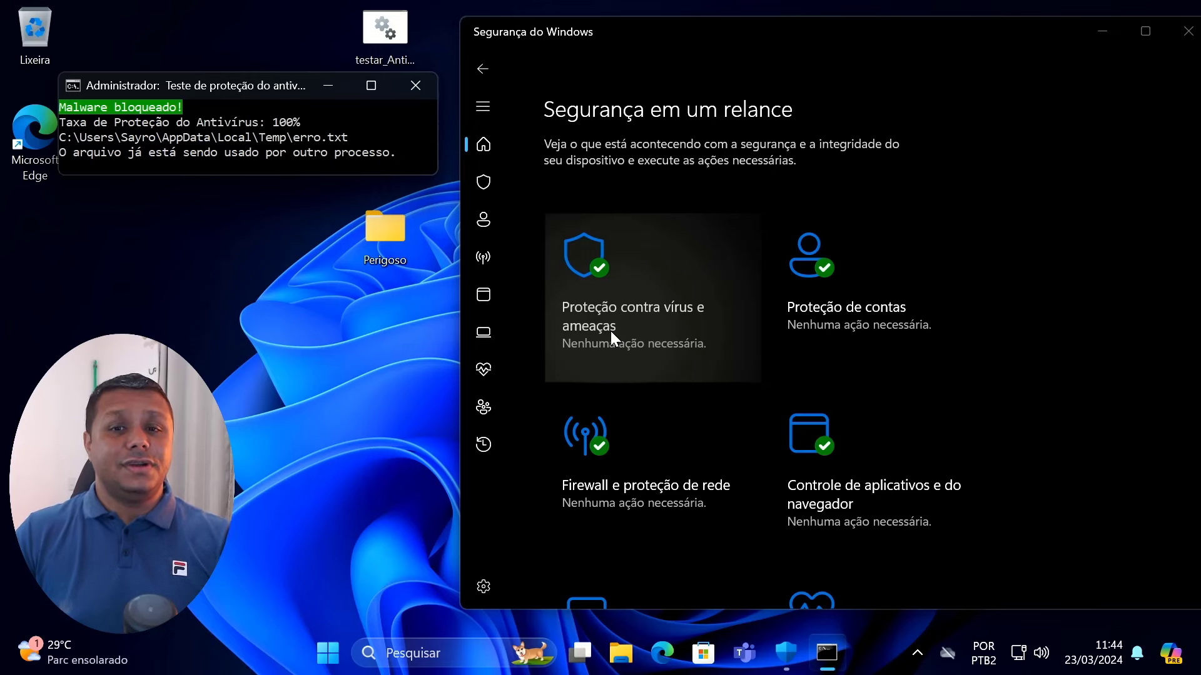
# - Check the resource usage of Antimalware Service Executable in Task Manager and close it
pyautogui.rightClick(878, 664)
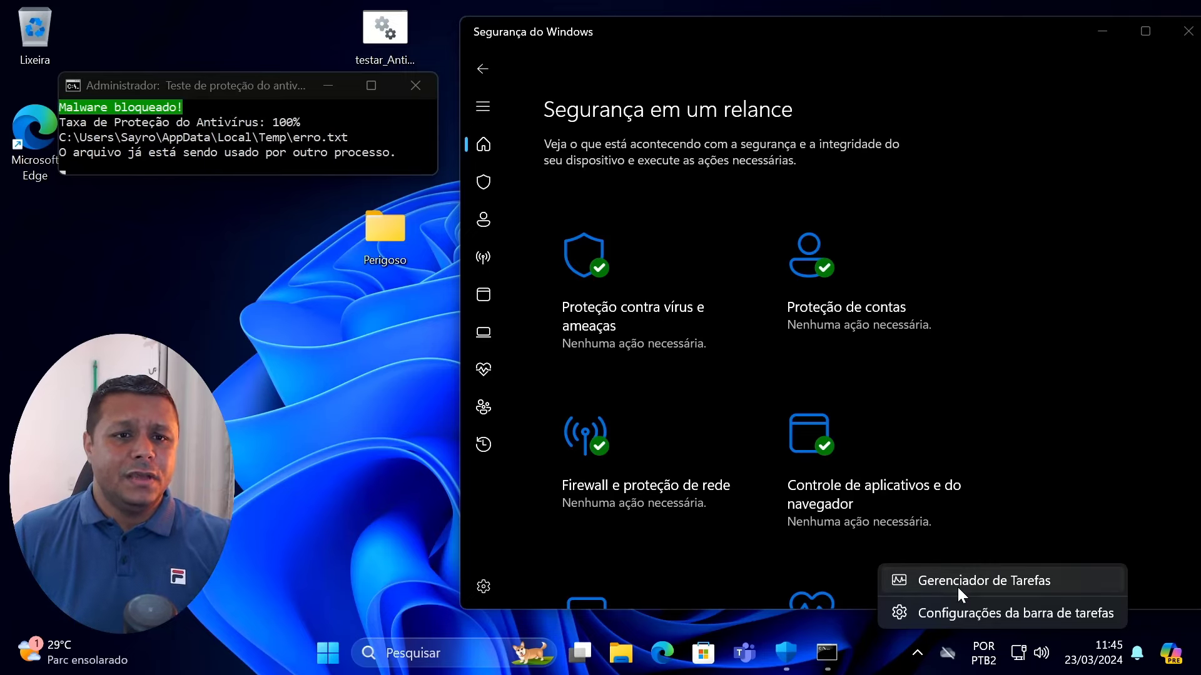
pyautogui.click(887, 578)
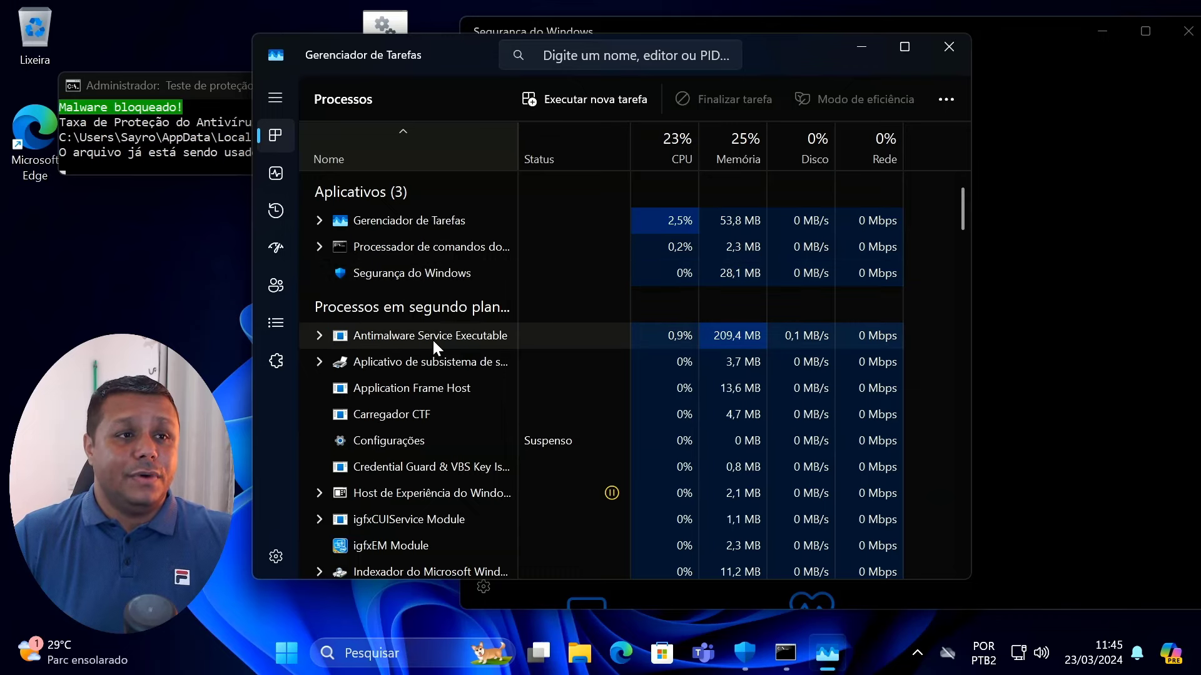
pyautogui.click(743, 339)
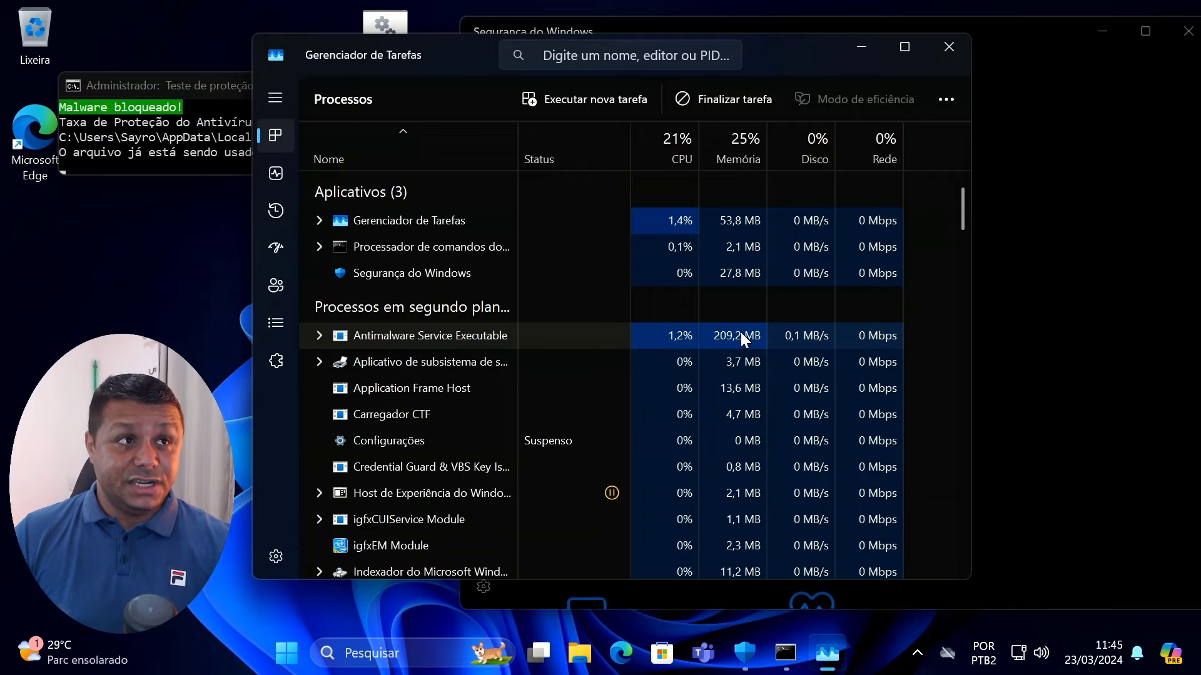
pyautogui.moveTo(796, 63); pyautogui.dragTo(779, 107)
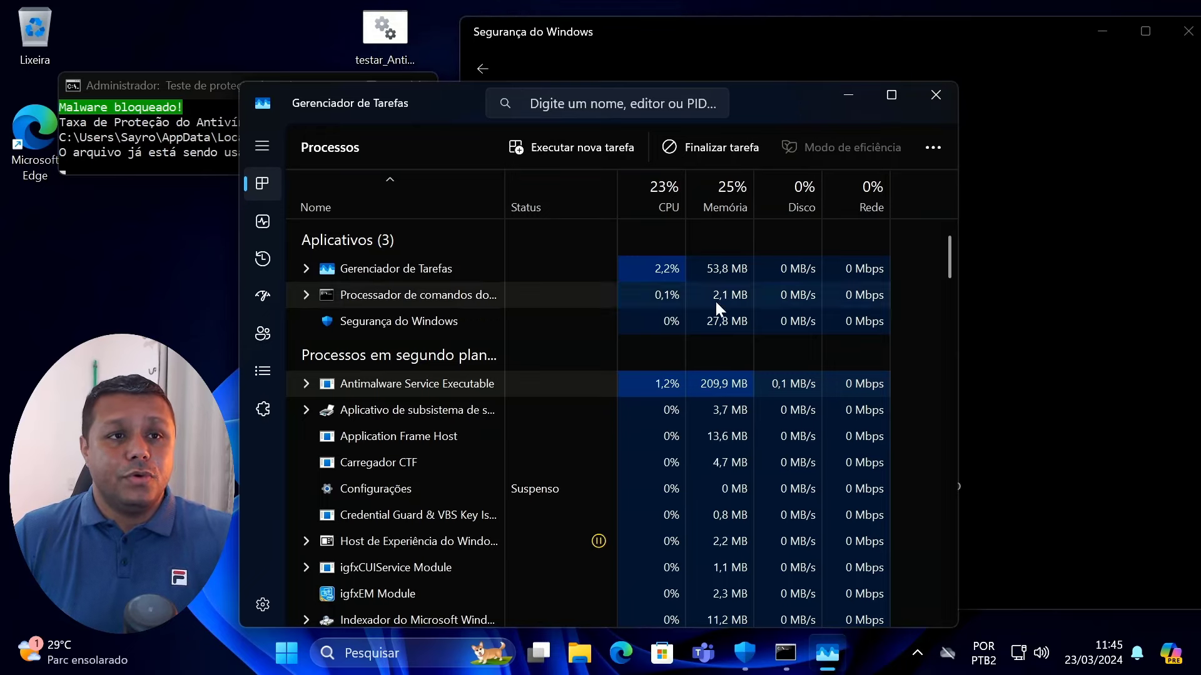
pyautogui.click(936, 95)
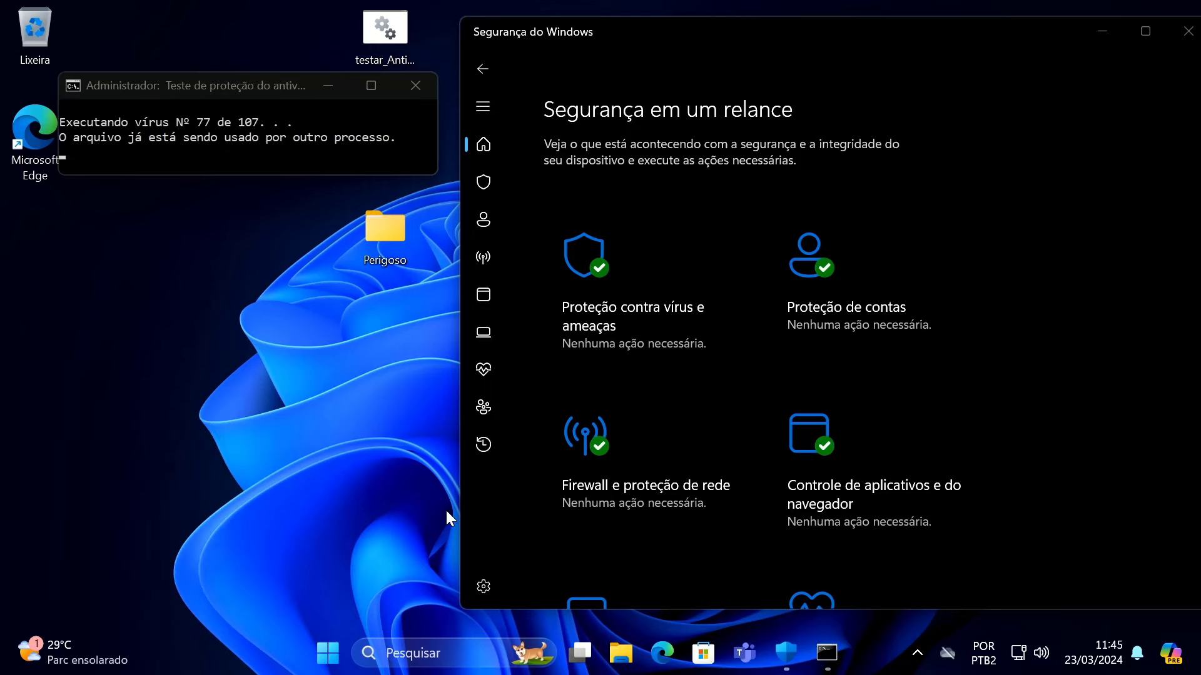
# - Check the virus and threat protection page in a maximized Windows Security window and return to the overview at normal size
pyautogui.moveTo(874, 31); pyautogui.dragTo(832, 7)
pyautogui.click(456, 264)
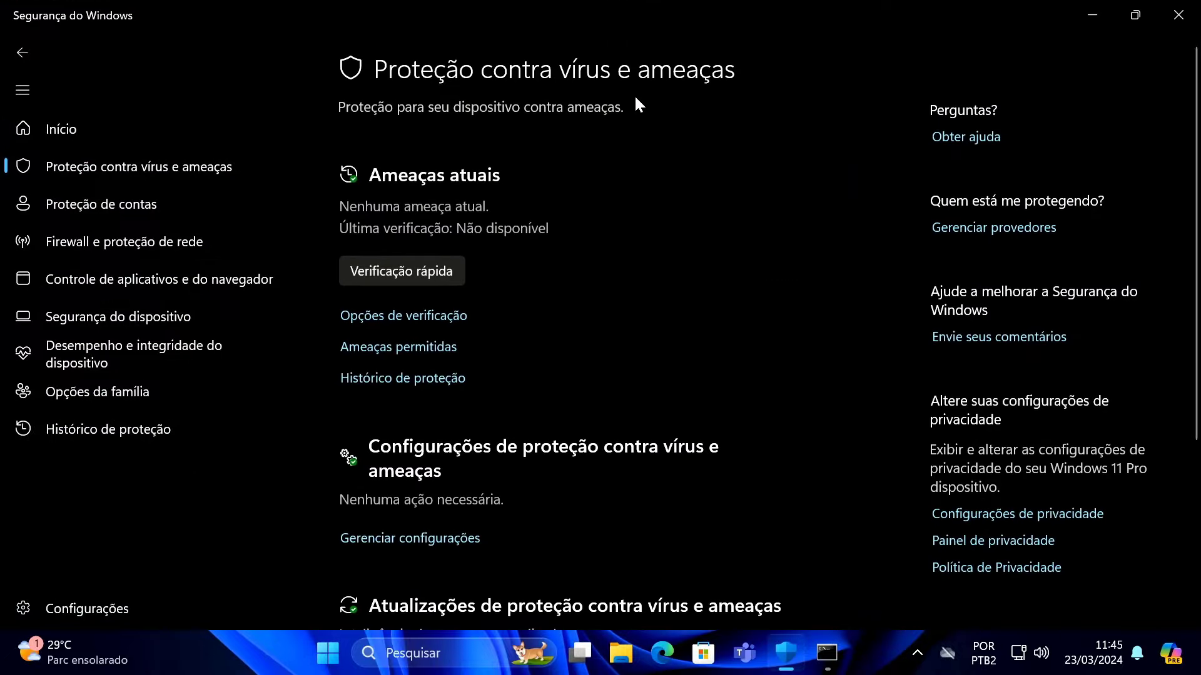
pyautogui.moveTo(682, 9); pyautogui.dragTo(702, 30)
pyautogui.click(418, 170)
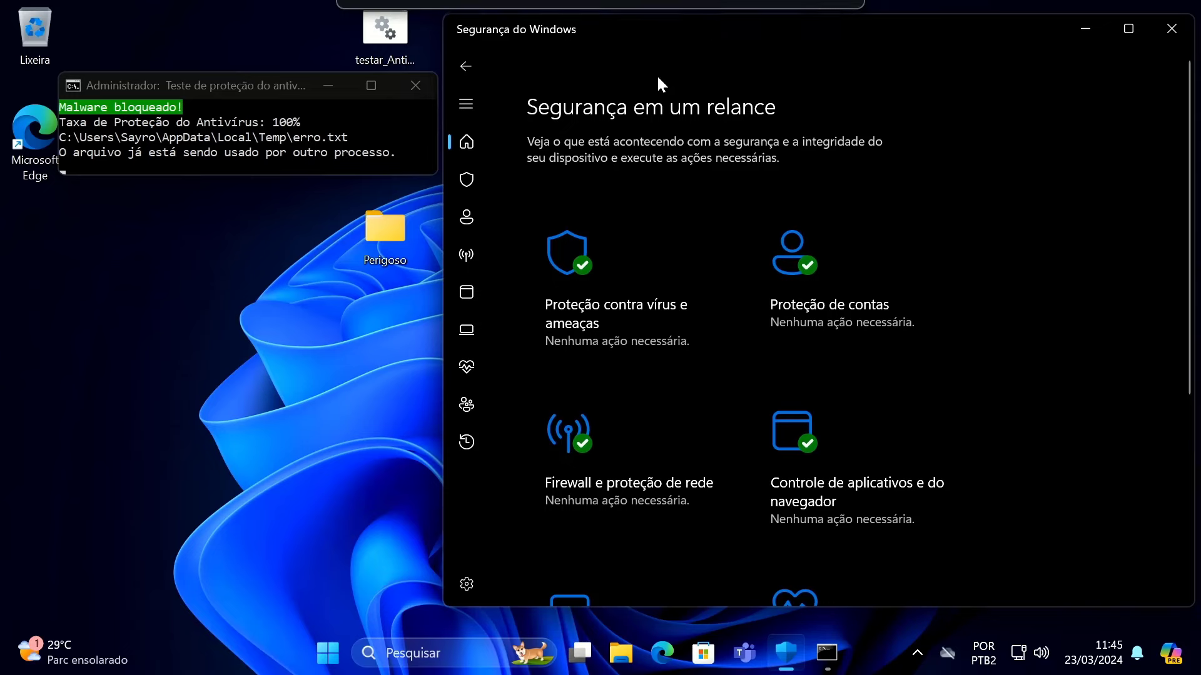
# - Move the Perigoso folder aside and run winver, placing the Windows version window below the test console
pyautogui.moveTo(368, 248); pyautogui.dragTo(153, 247)
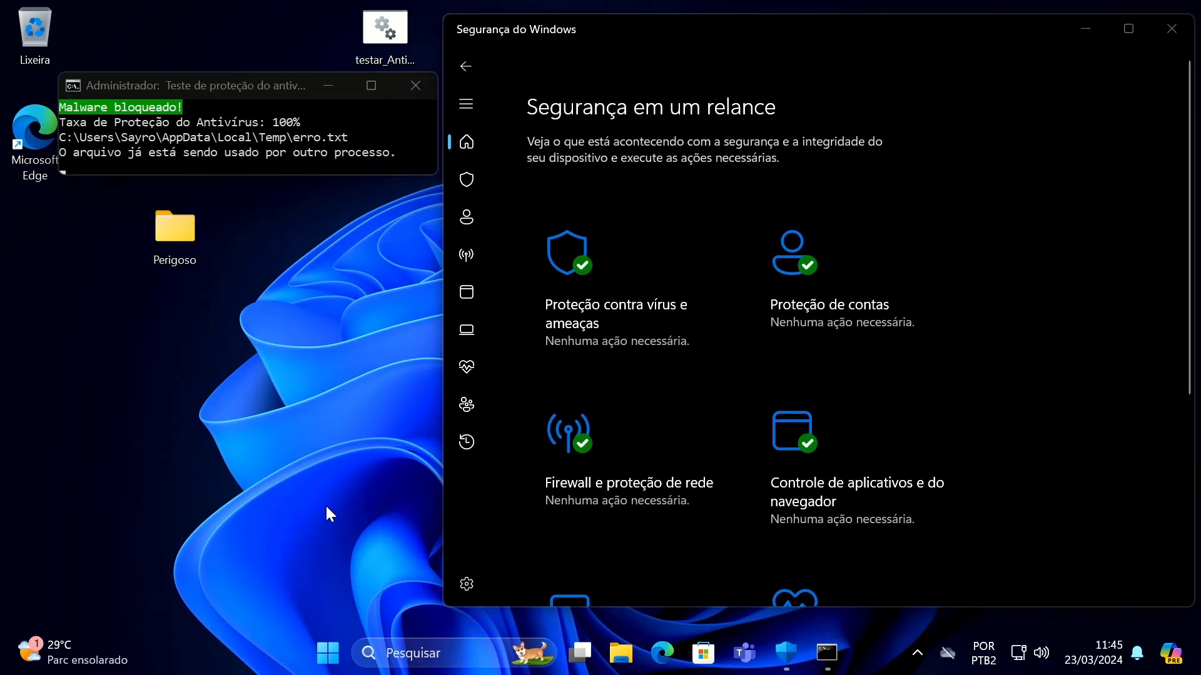
pyautogui.rightClick(329, 646)
pyautogui.click(318, 544)
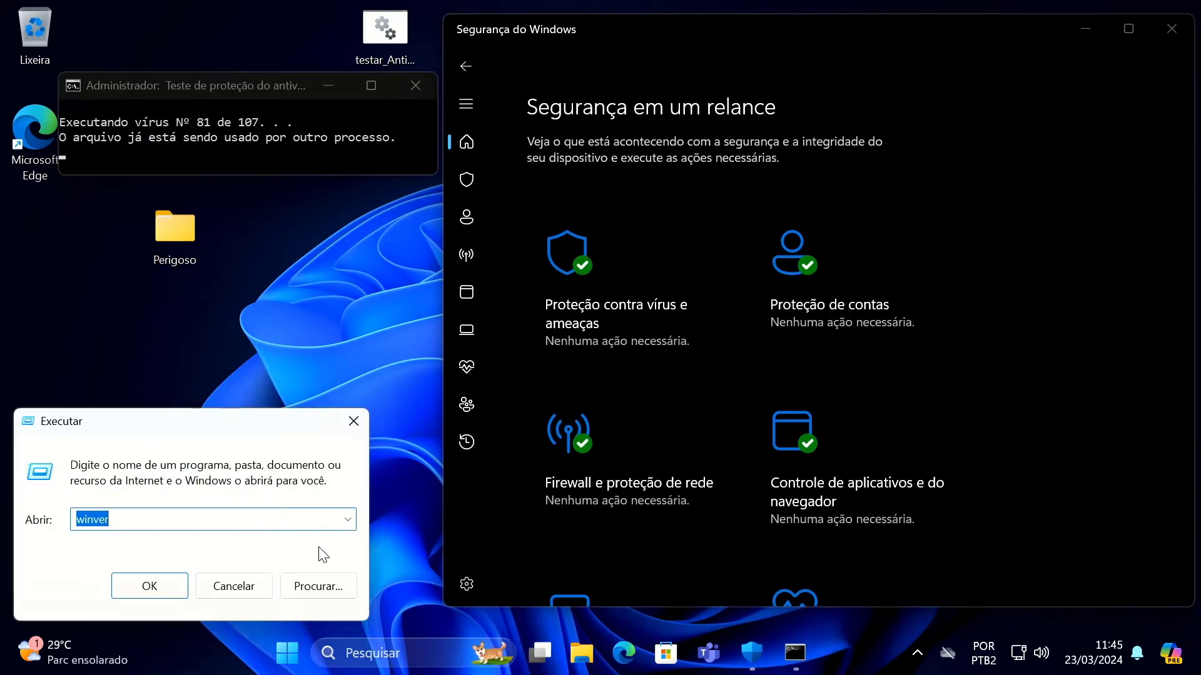
pyautogui.click(165, 584)
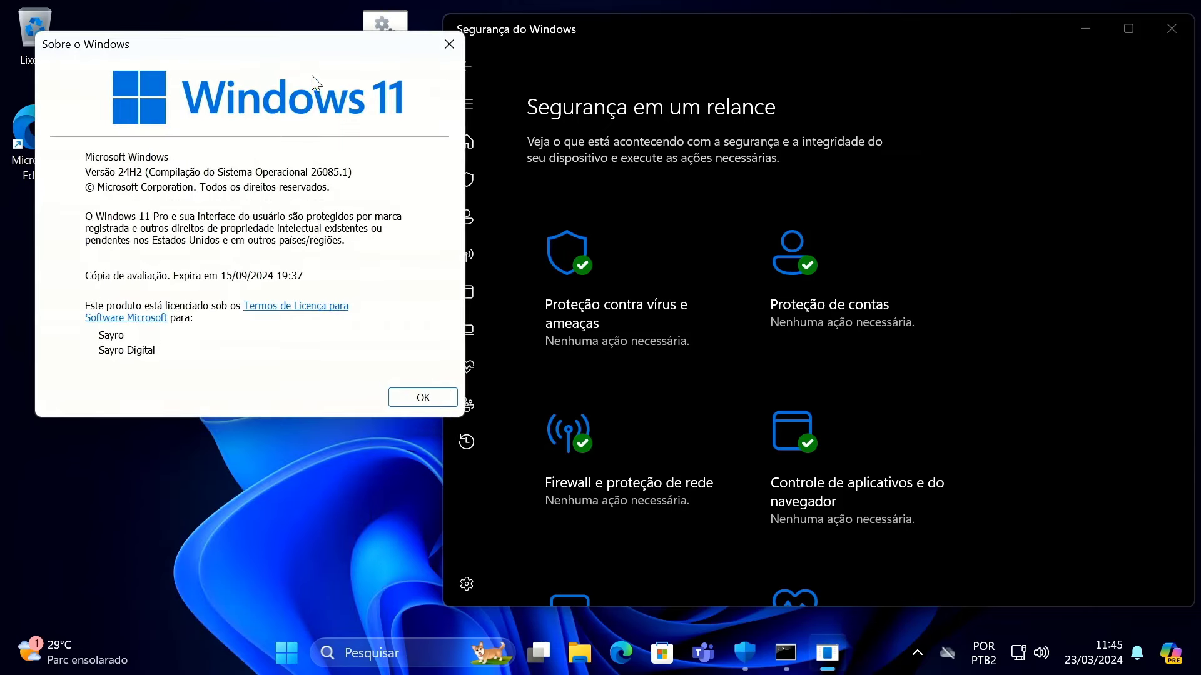
pyautogui.moveTo(278, 62); pyautogui.dragTo(271, 238)
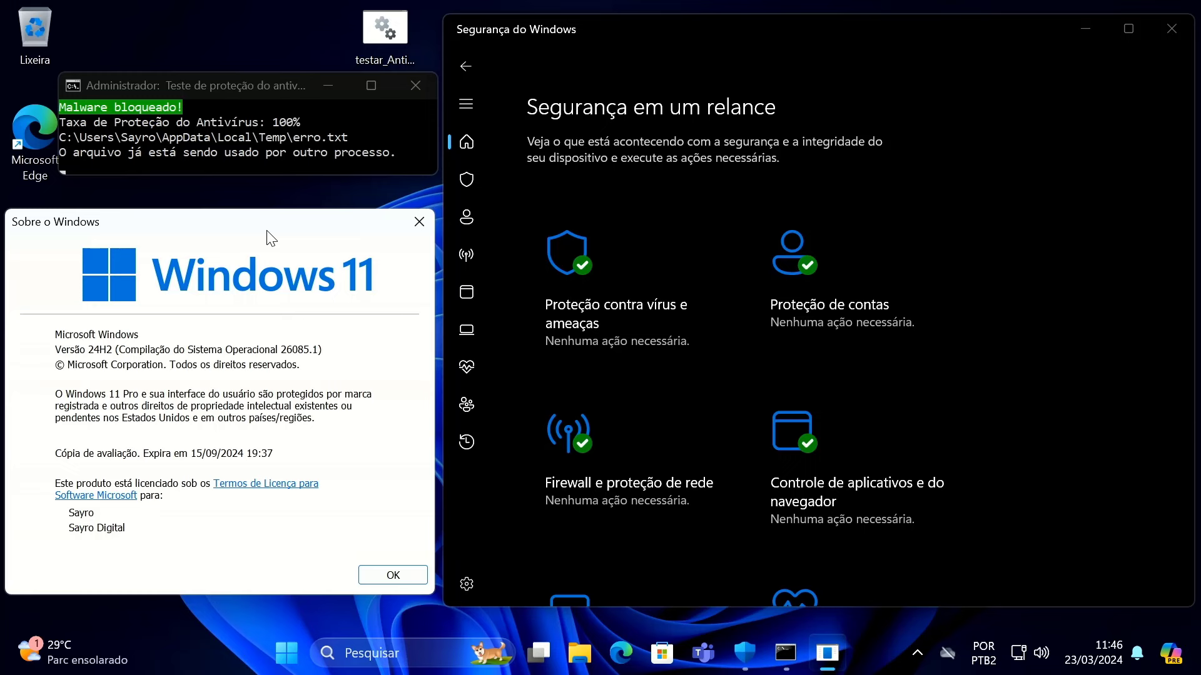
# - Examine the CPU, memory and Disco 0 performance details in Task Manager and close it
pyautogui.rightClick(874, 663)
pyautogui.click(917, 579)
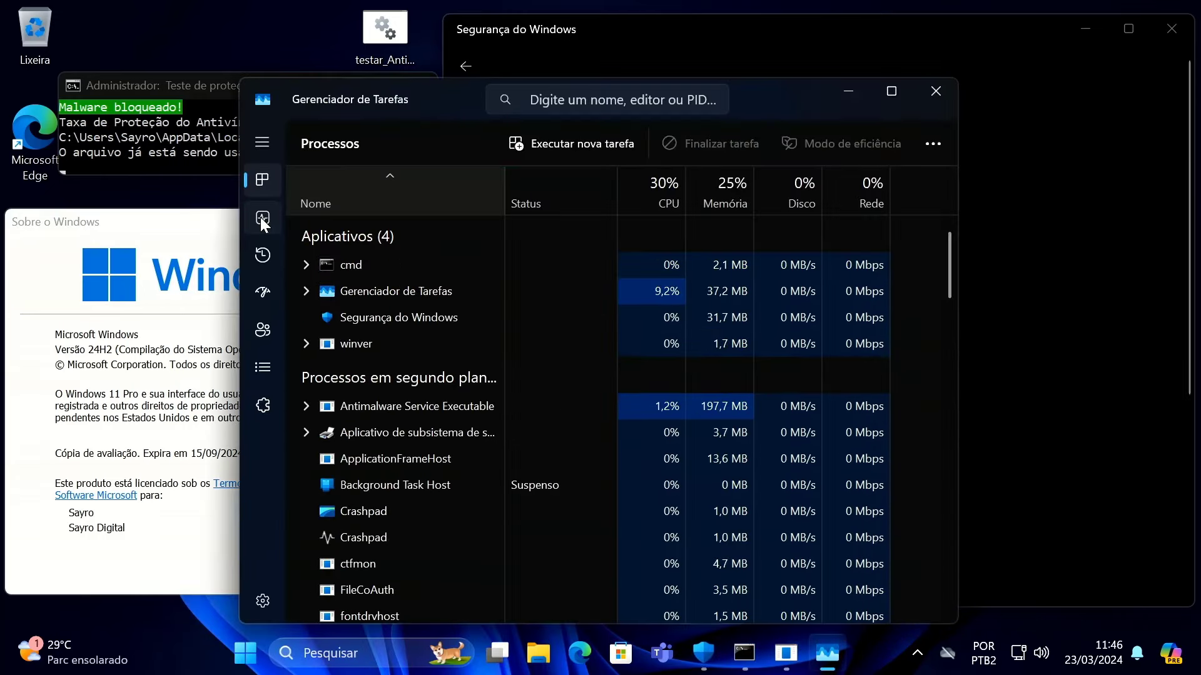
pyautogui.click(262, 217)
pyautogui.click(388, 200)
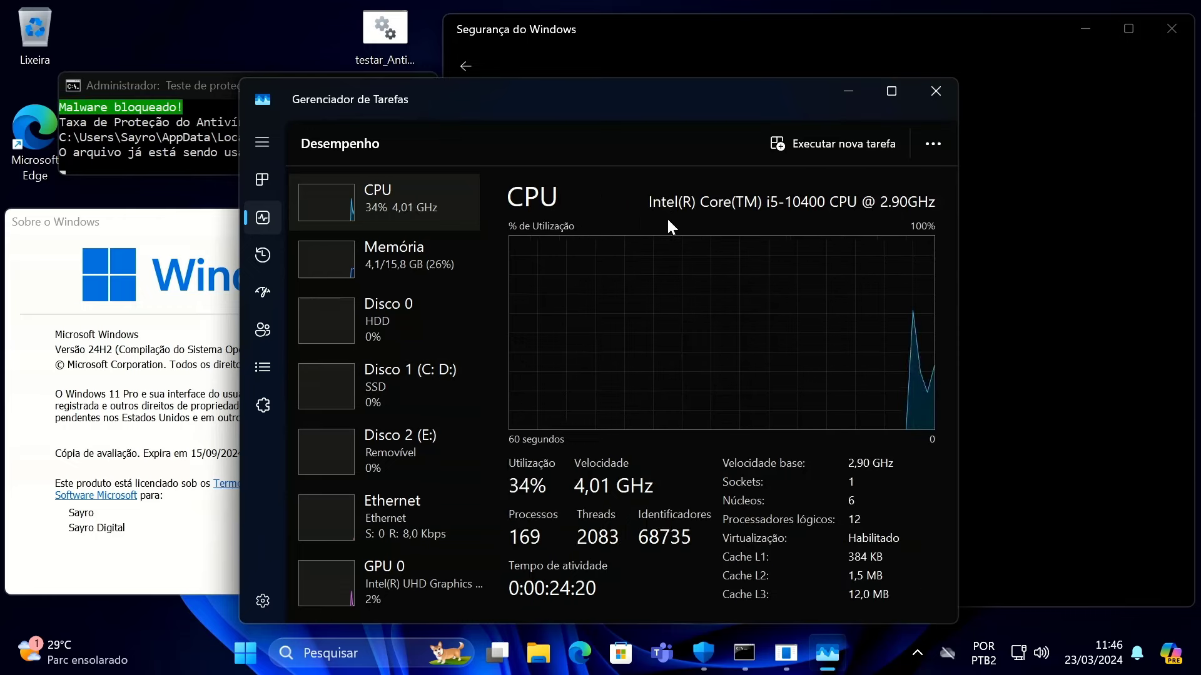
pyautogui.click(402, 258)
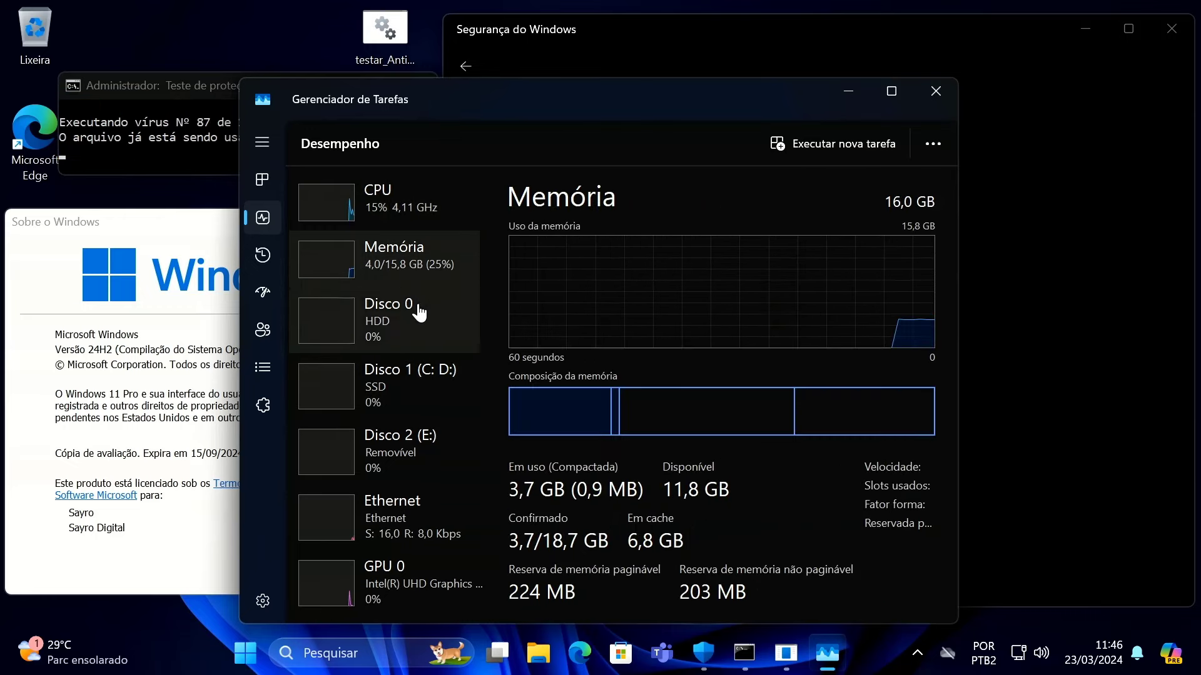
pyautogui.click(918, 654)
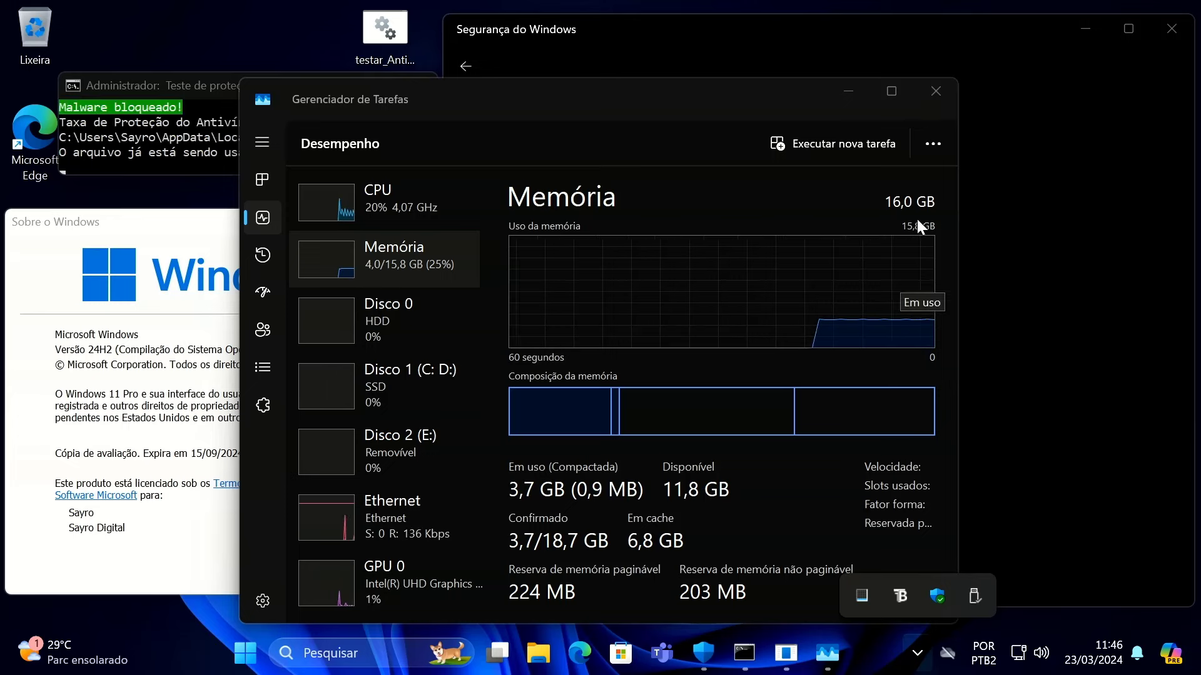
pyautogui.click(394, 198)
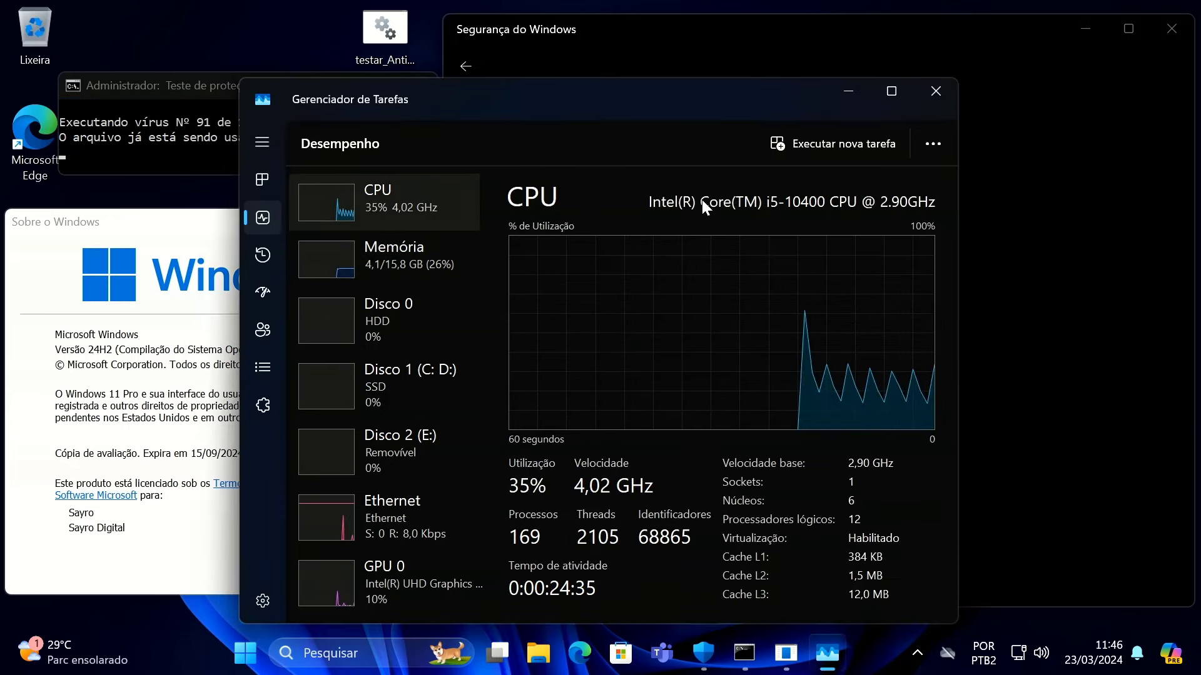
pyautogui.click(398, 332)
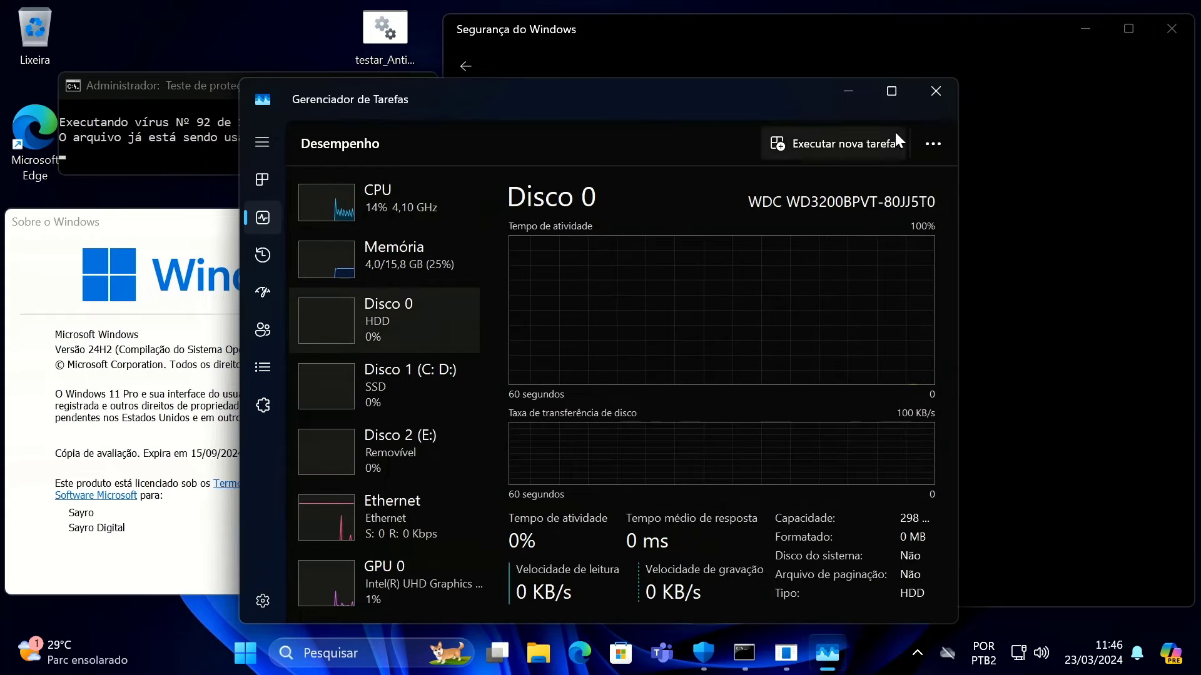
pyautogui.click(936, 92)
# - Open Control Panel, switch it to the Categoria view and examine the list of installed programs
pyautogui.click(386, 653)
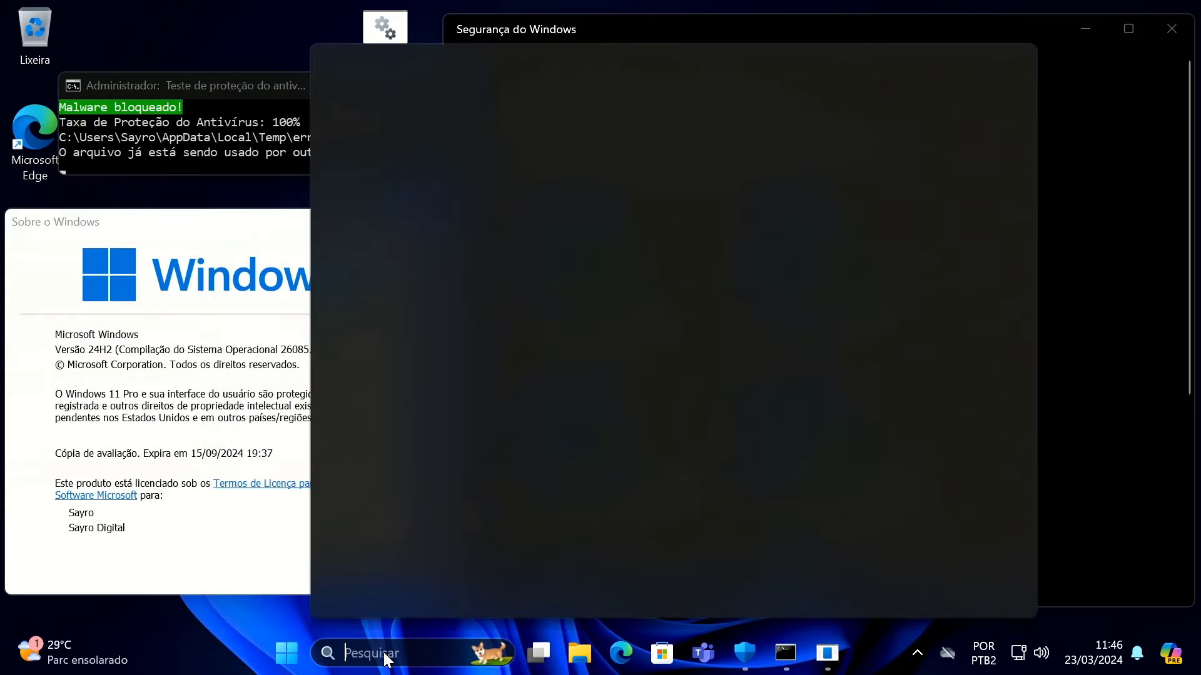
pyautogui.write('p')
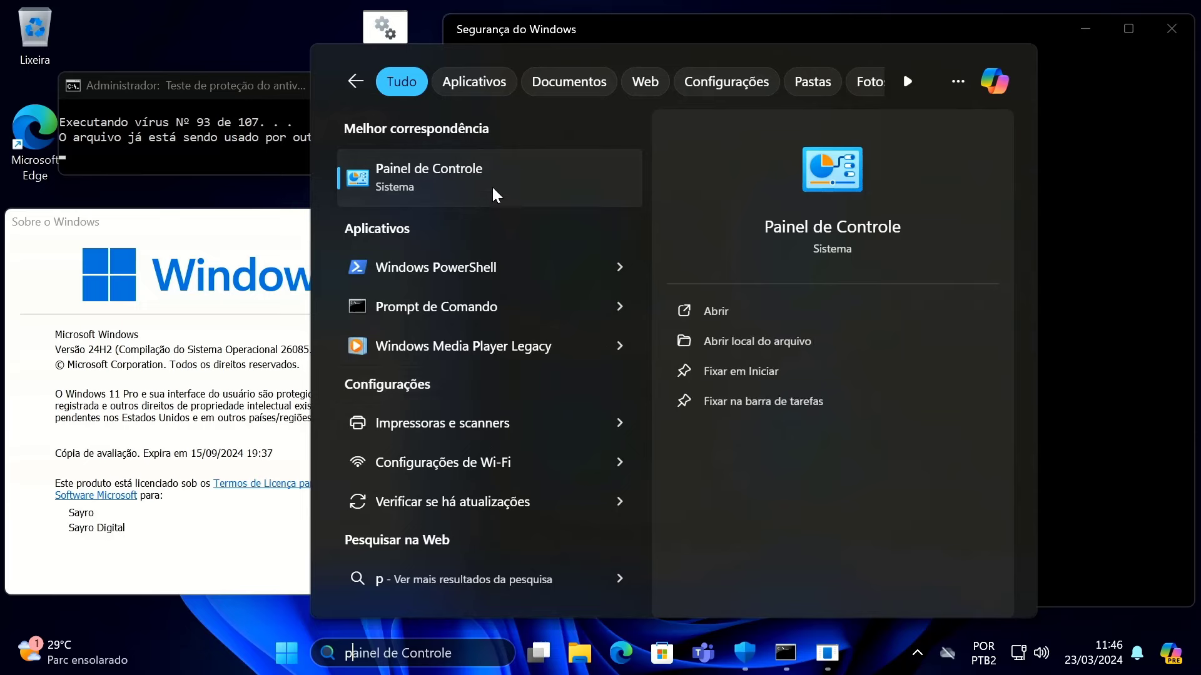
pyautogui.click(491, 178)
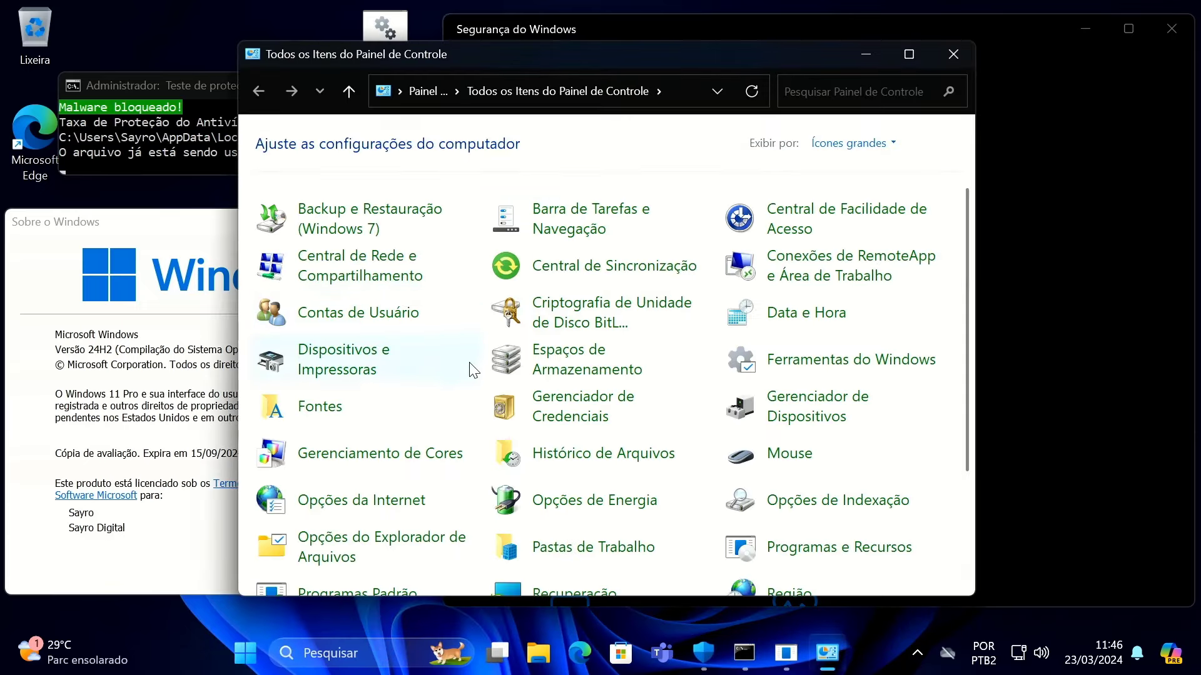
pyautogui.click(839, 146)
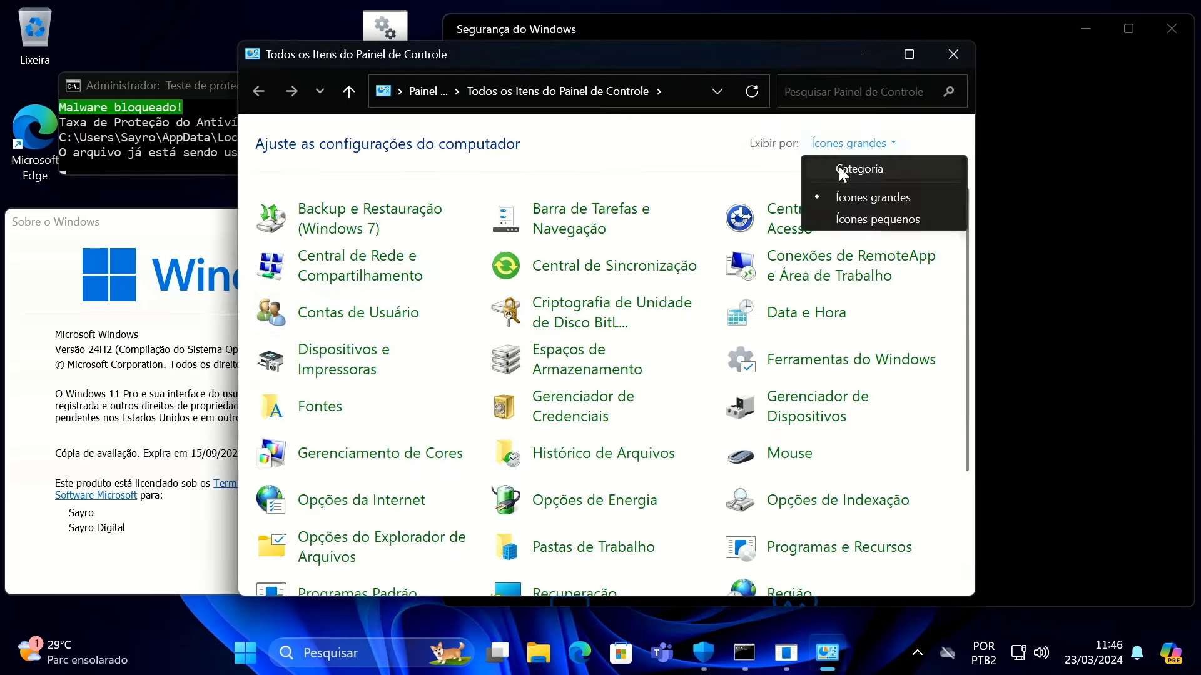
pyautogui.click(838, 167)
pyautogui.click(429, 427)
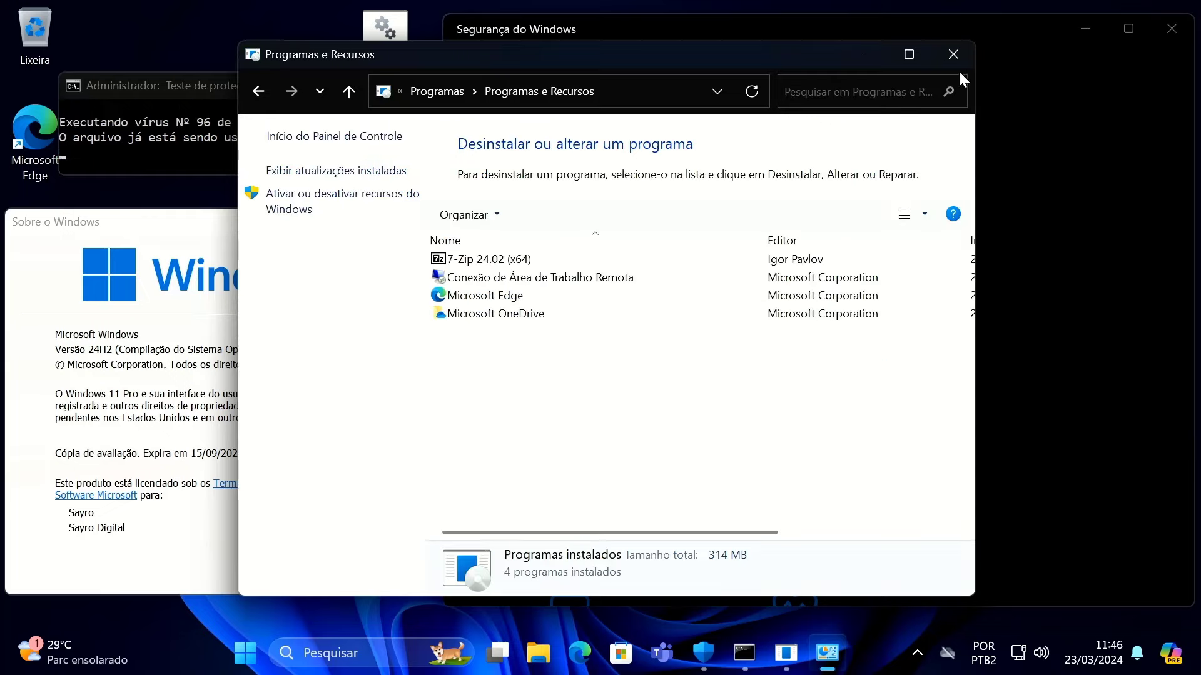
# - Close the Programas e Recursos and Windows Security windows, and place the test console above the Windows version window
pyautogui.click(953, 53)
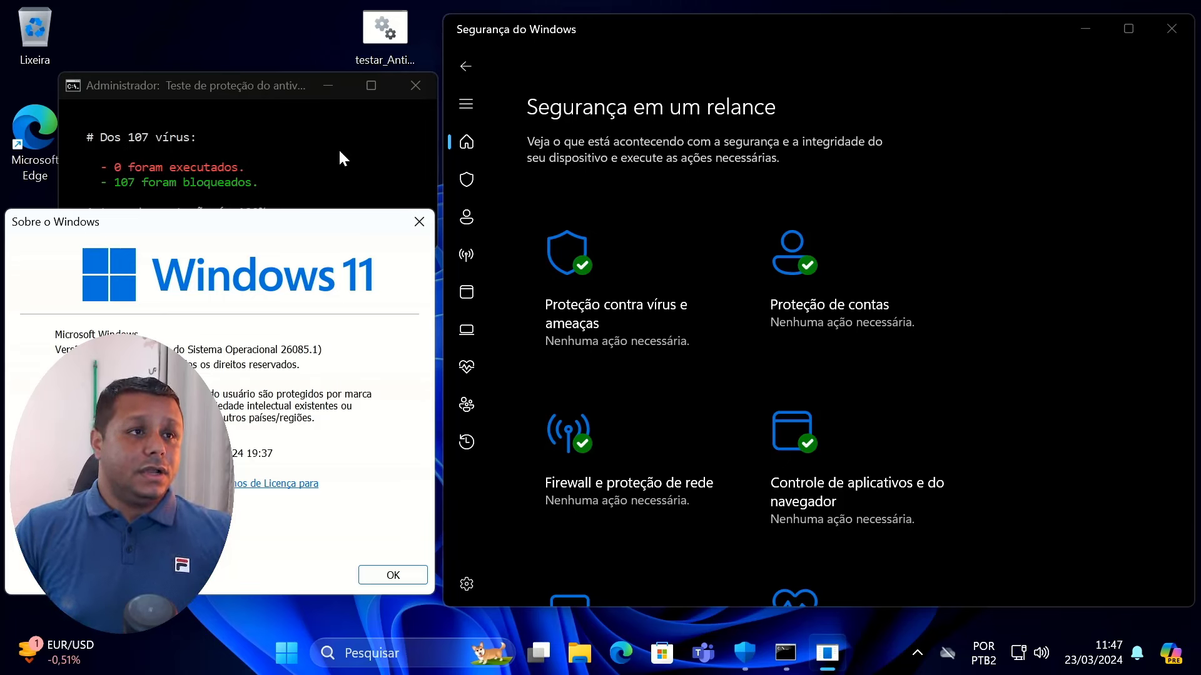
pyautogui.moveTo(282, 84); pyautogui.dragTo(480, 63)
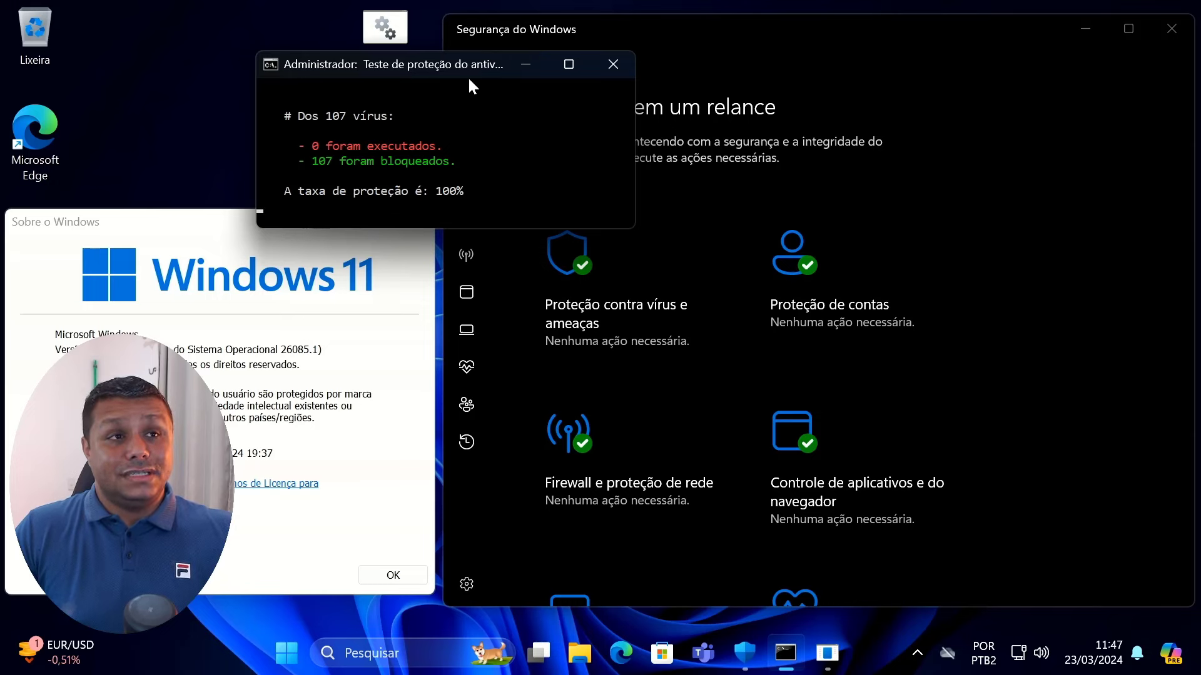
pyautogui.moveTo(466, 70); pyautogui.dragTo(249, 25)
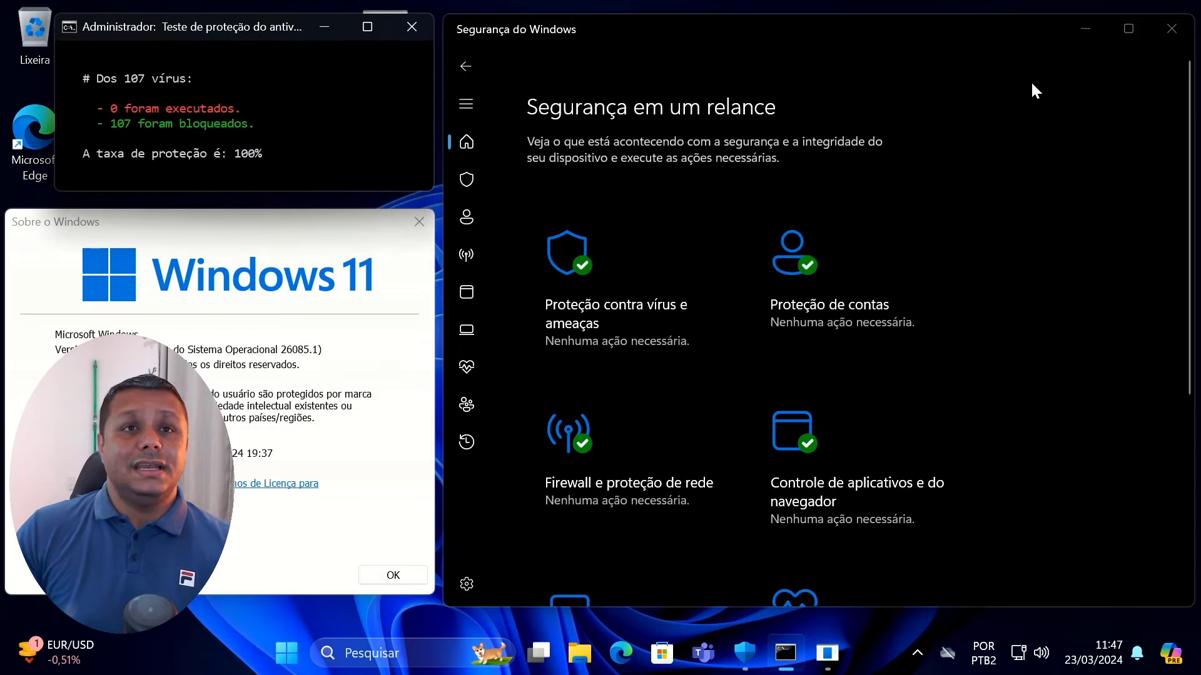
pyautogui.click(1171, 28)
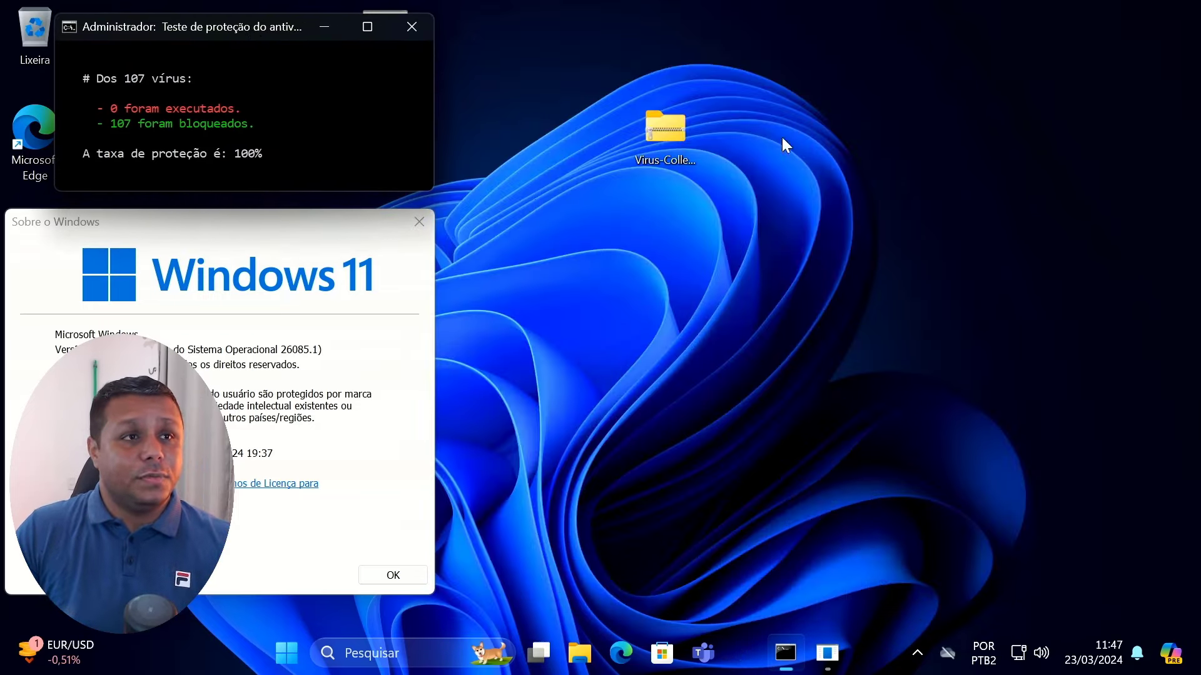
# - Open Task Manager, examine the CPU performance details and the process list, and move its window clear of the test console
pyautogui.rightClick(871, 655)
pyautogui.click(939, 575)
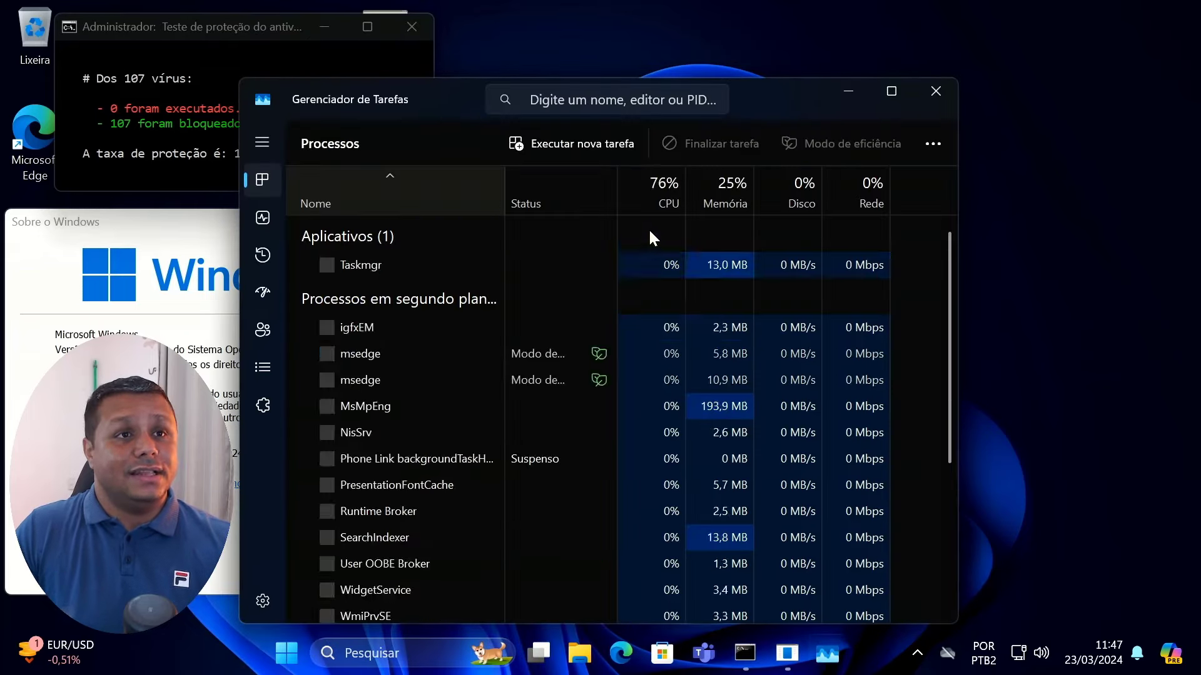
pyautogui.click(262, 218)
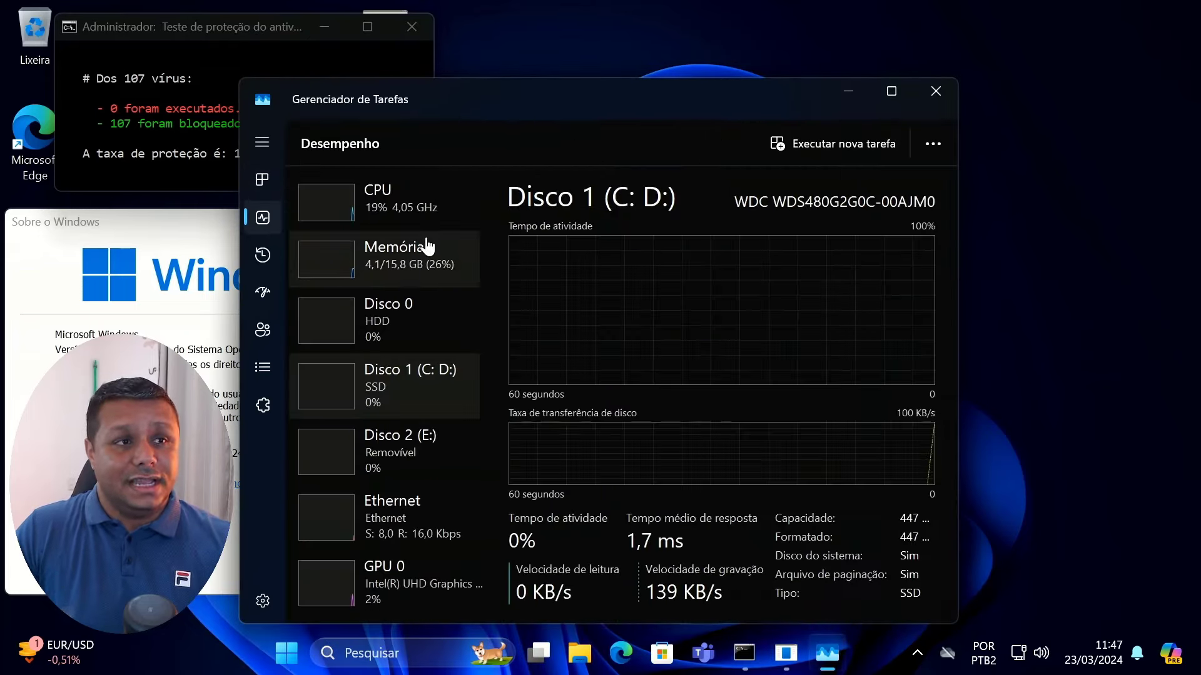
pyautogui.click(397, 213)
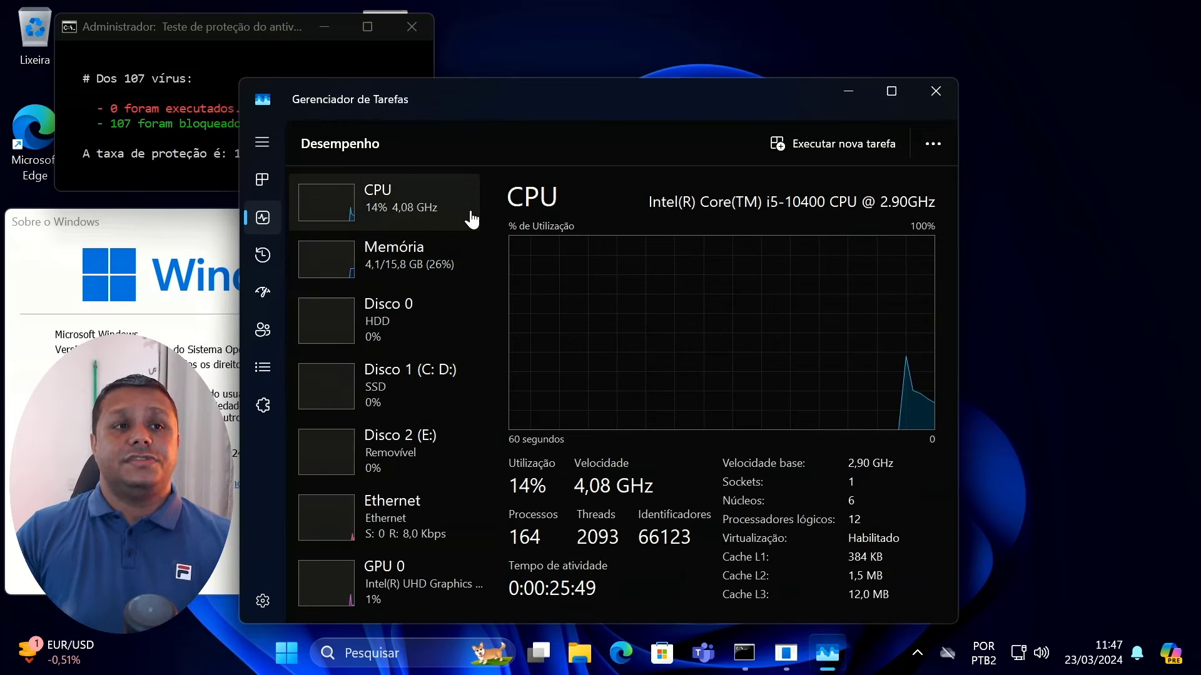
pyautogui.click(264, 176)
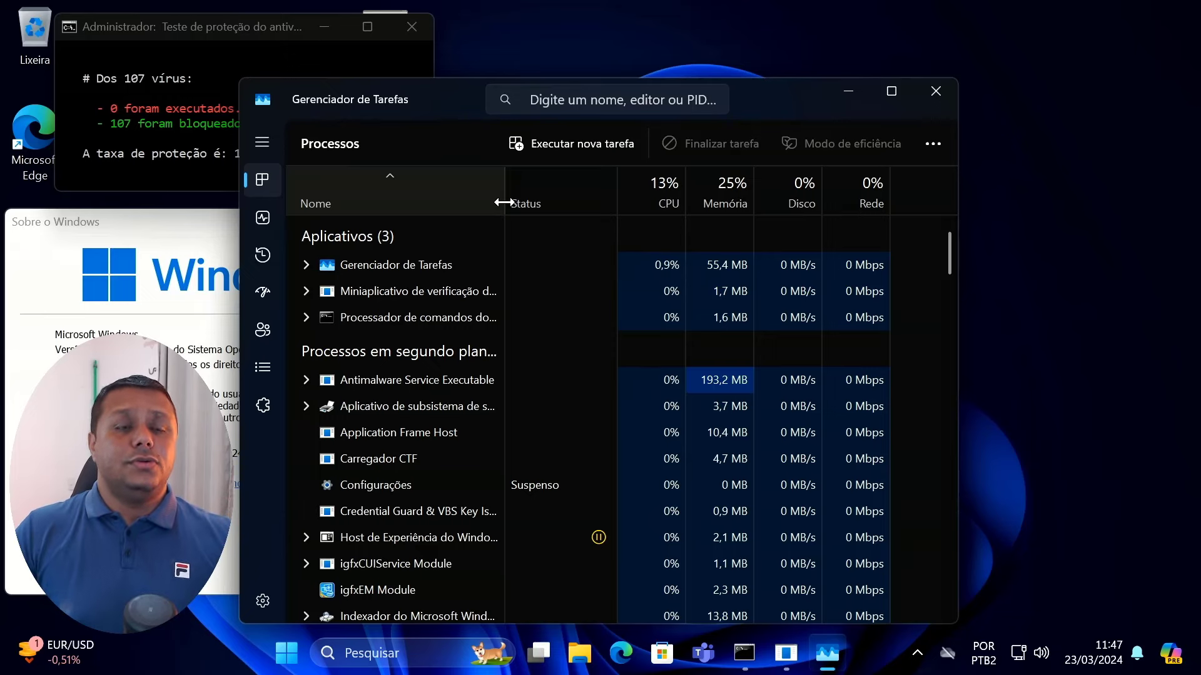
pyautogui.moveTo(754, 105); pyautogui.dragTo(970, 66)
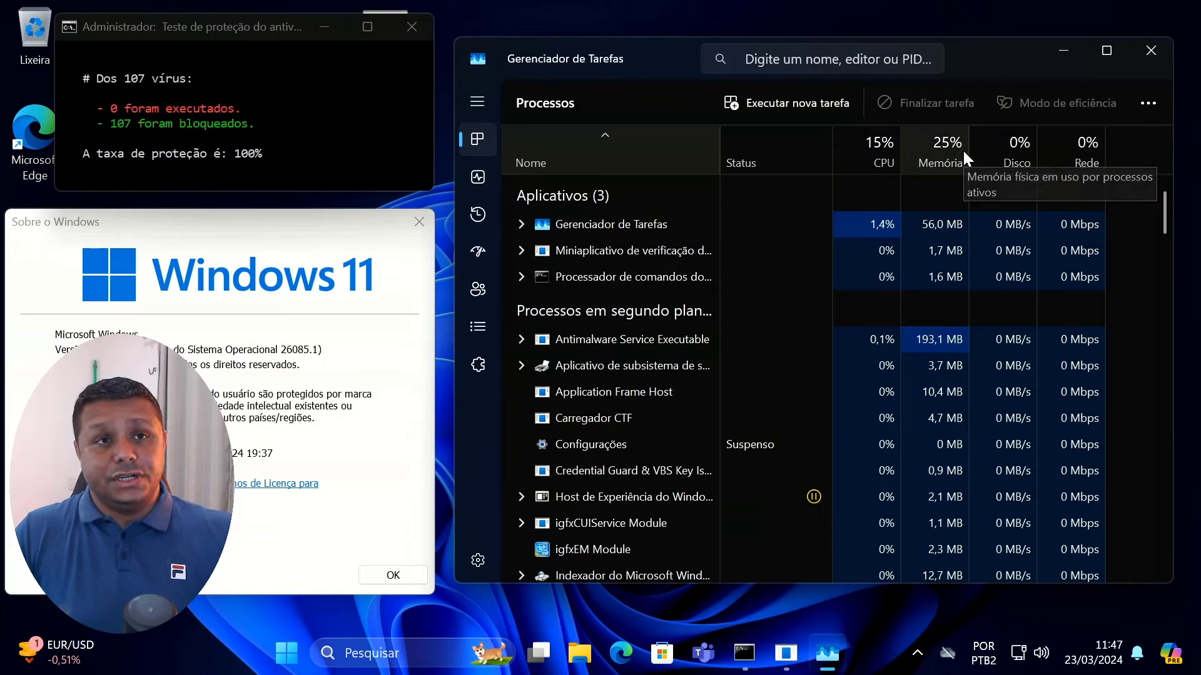
# - Close the test console, the Windows version window and Task Manager to clear the desktop
pyautogui.click(411, 27)
pyautogui.click(423, 232)
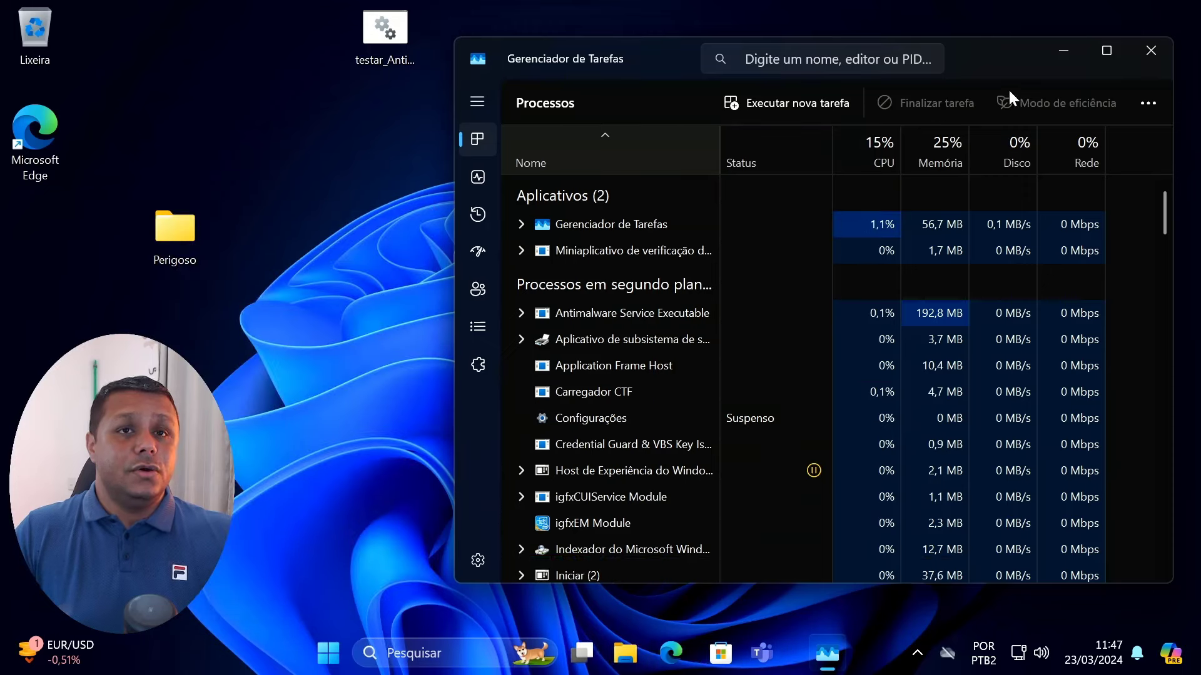
pyautogui.click(1148, 54)
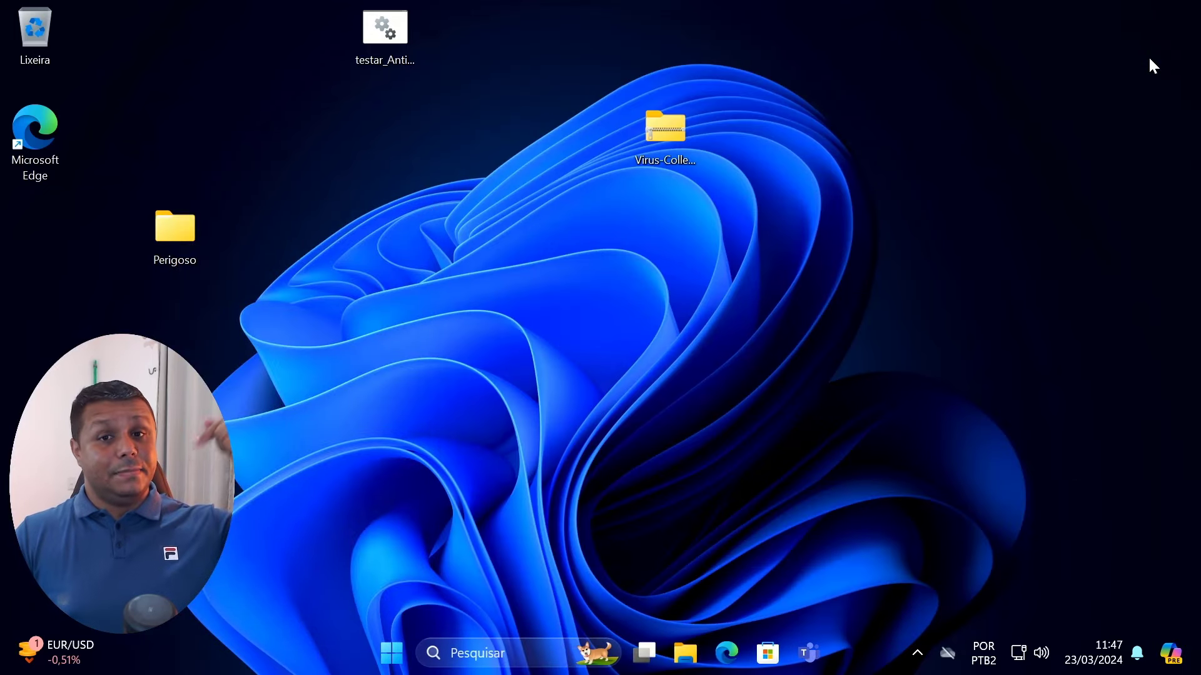